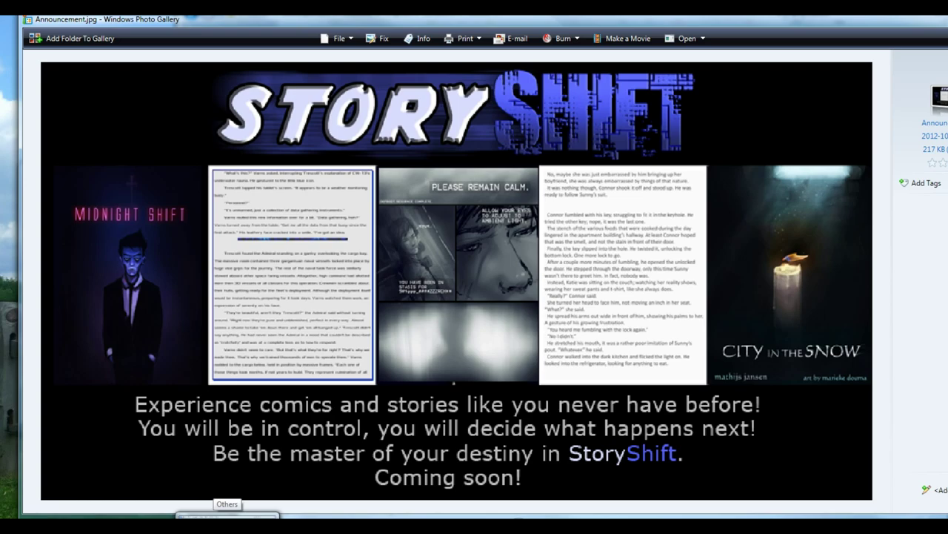
Step: Bring the Others folder Explorer window forward from the taskbar
click(227, 516)
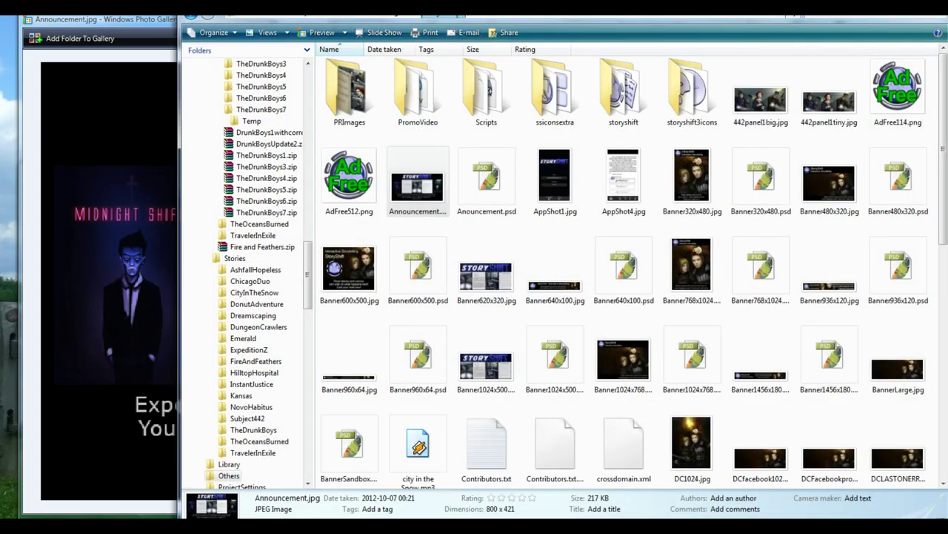
Step: Go from StoryShift through Data, Raw and Emerald and open Chapter 5.doc
click(367, 14)
click(333, 72)
double_click(334, 71)
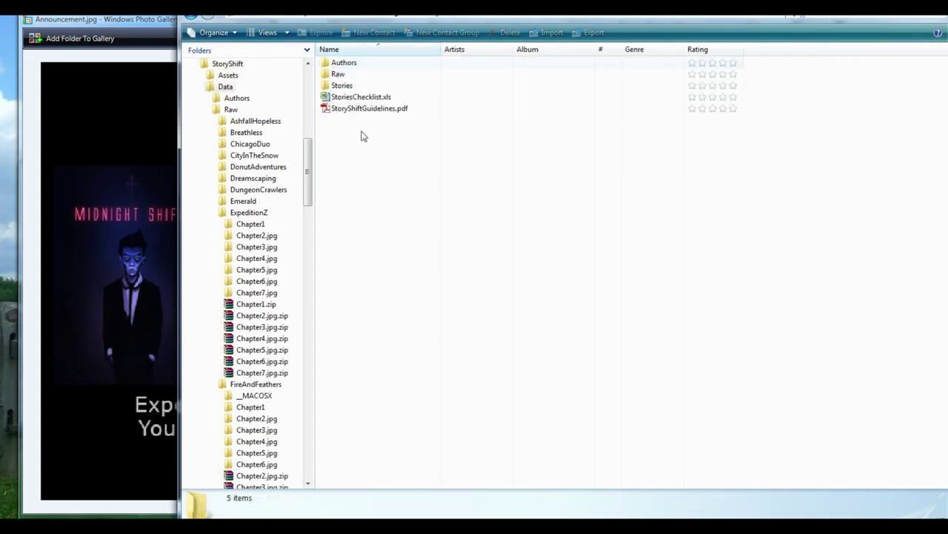
double_click(341, 73)
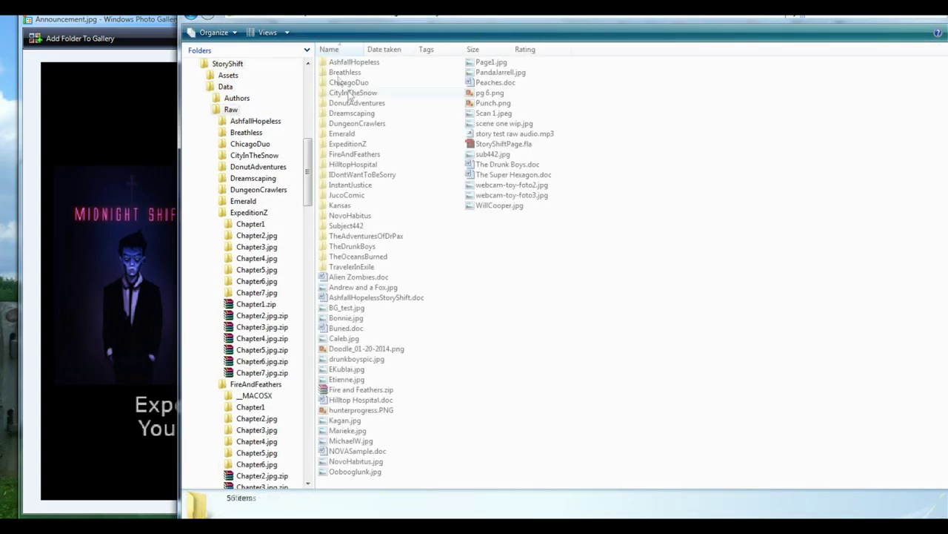
double_click(342, 133)
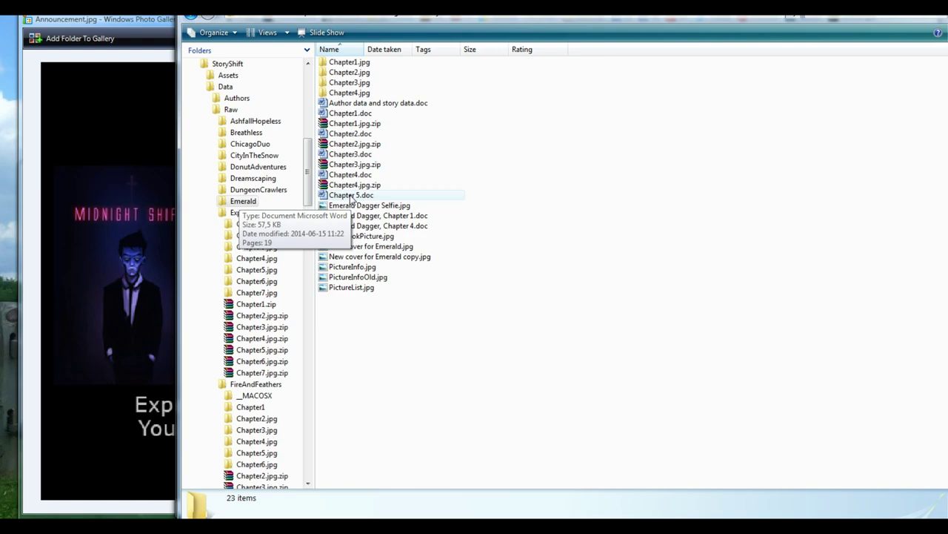
double_click(352, 197)
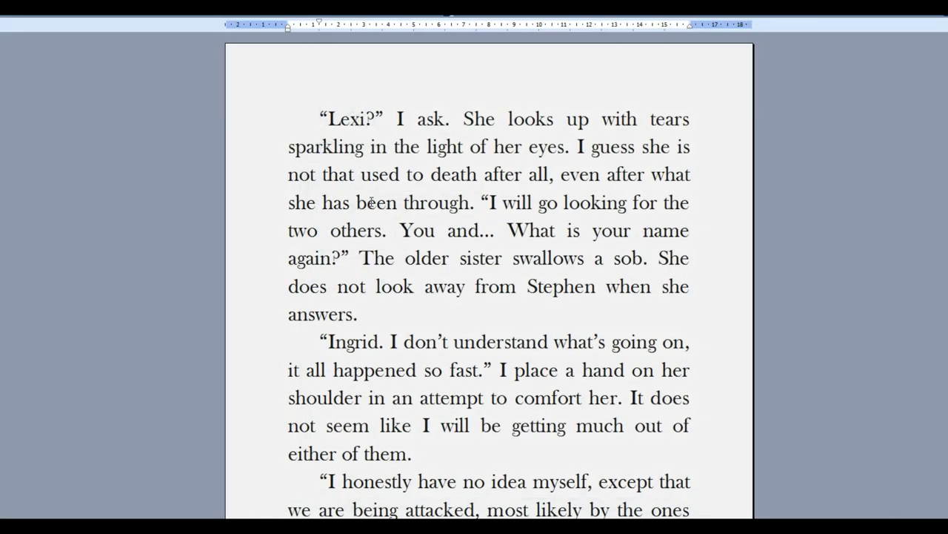
scroll(370, 202, down, 10)
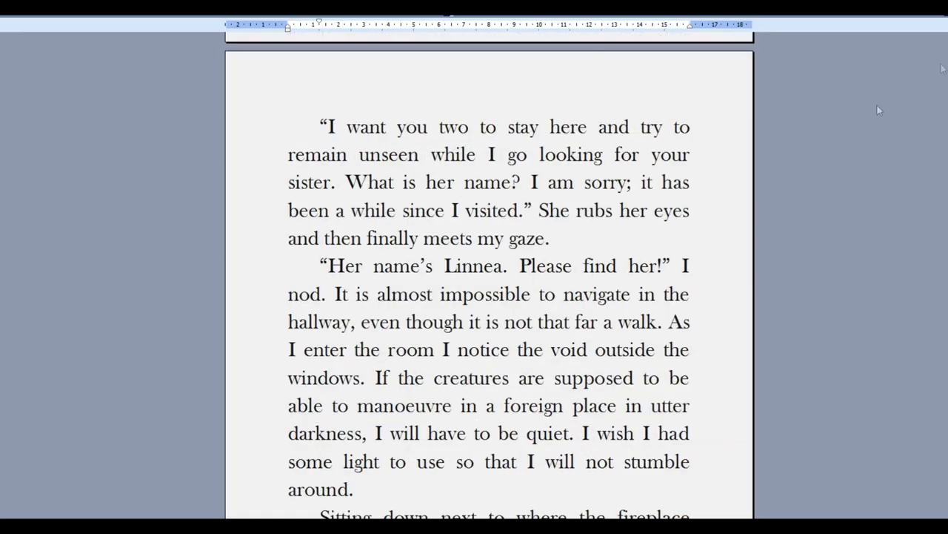
scroll(489, 267, down, 20)
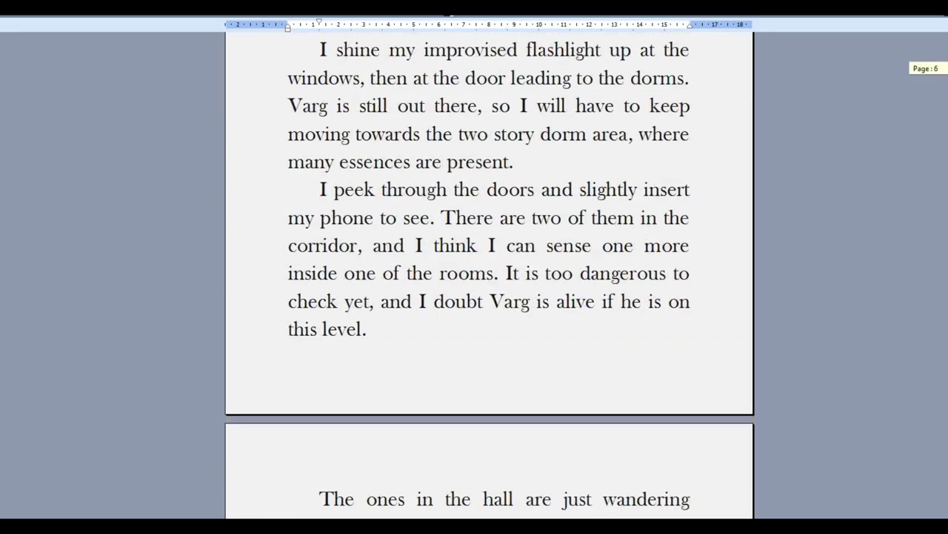
scroll(489, 267, down, 20)
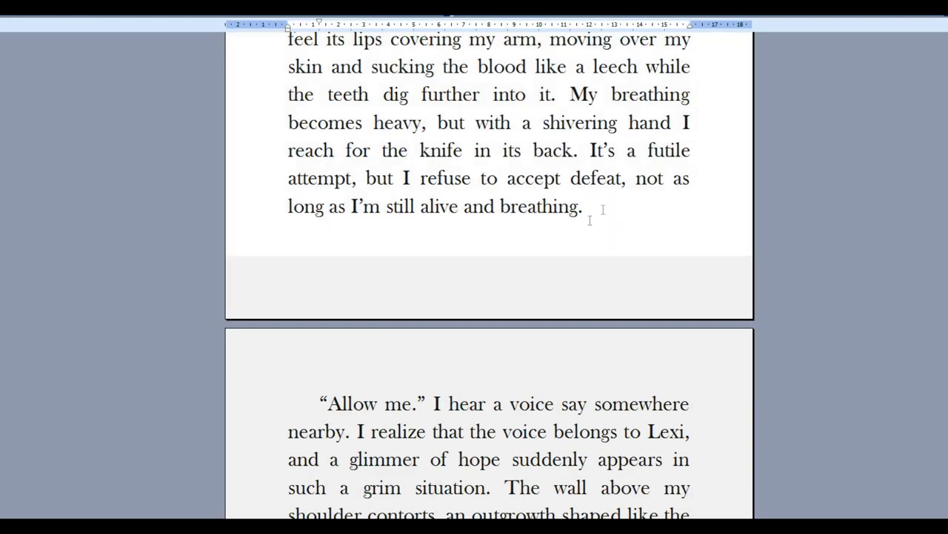
scroll(610, 207, down, 2)
double_click(417, 211)
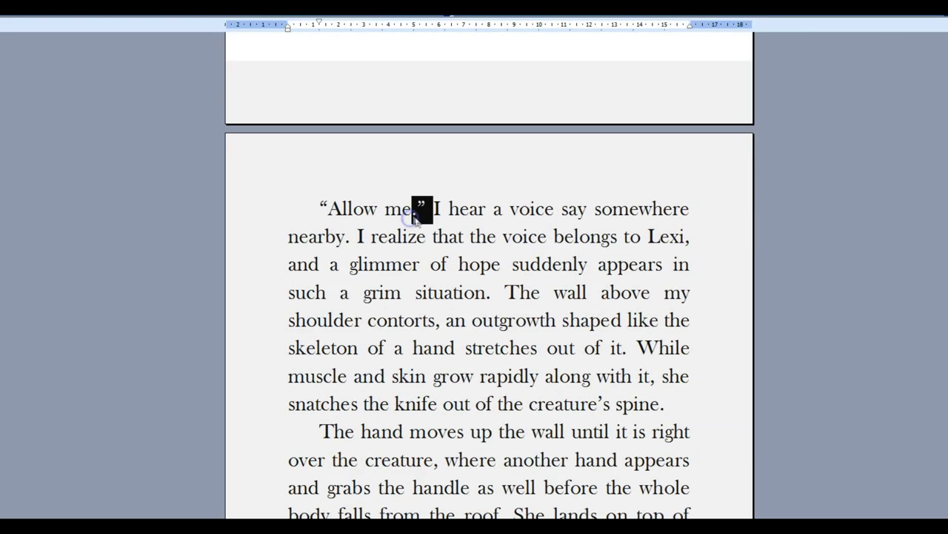
scroll(467, 210, down, 12)
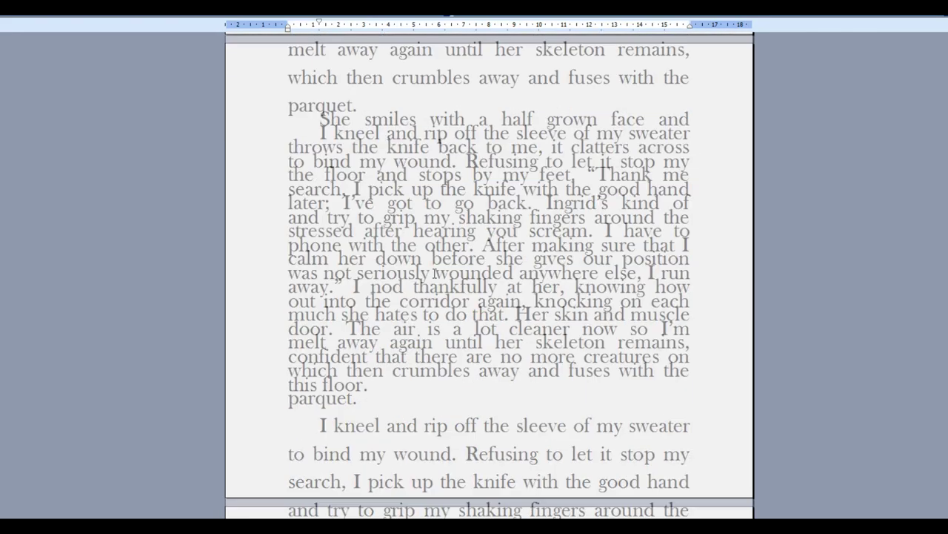
scroll(434, 273, down, 10)
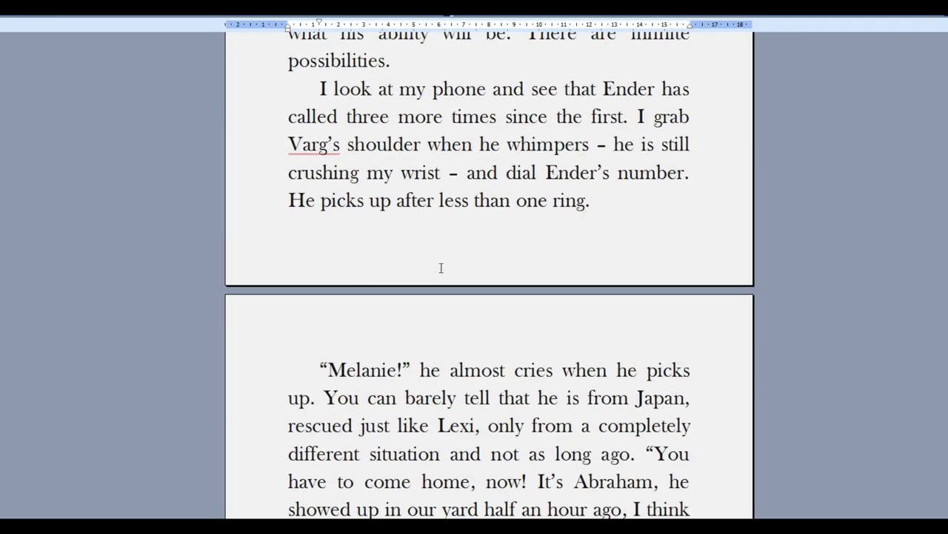
scroll(481, 160, down, 10)
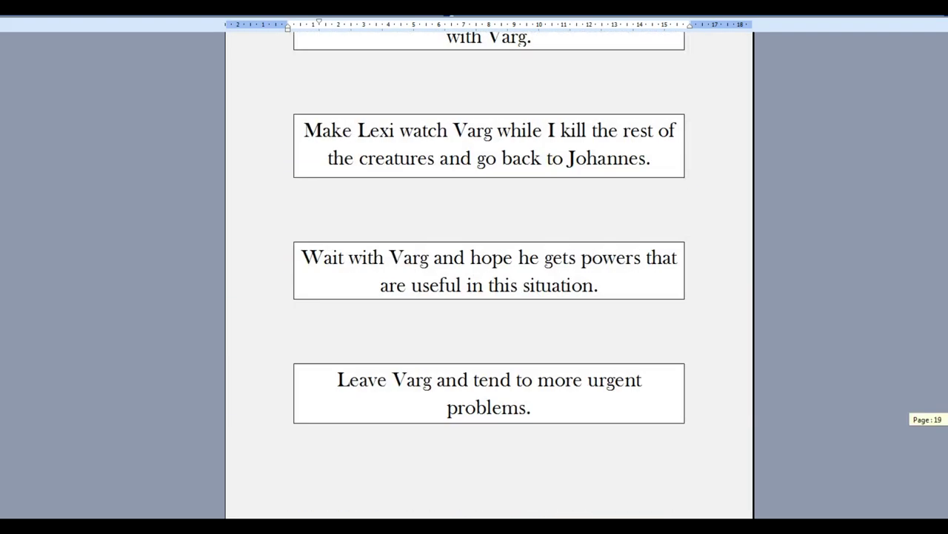
scroll(481, 160, up, 2)
click(299, 116)
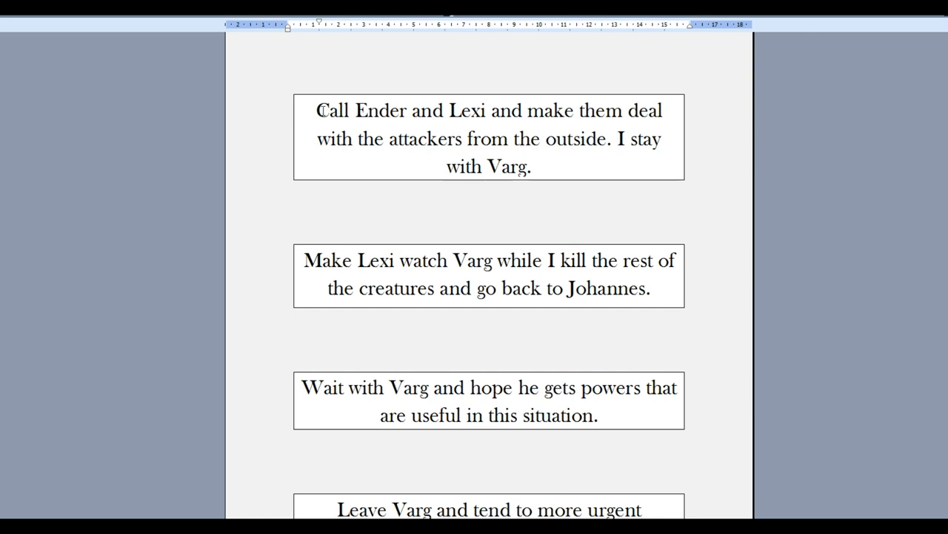
click(543, 175)
scroll(436, 181, up, 5)
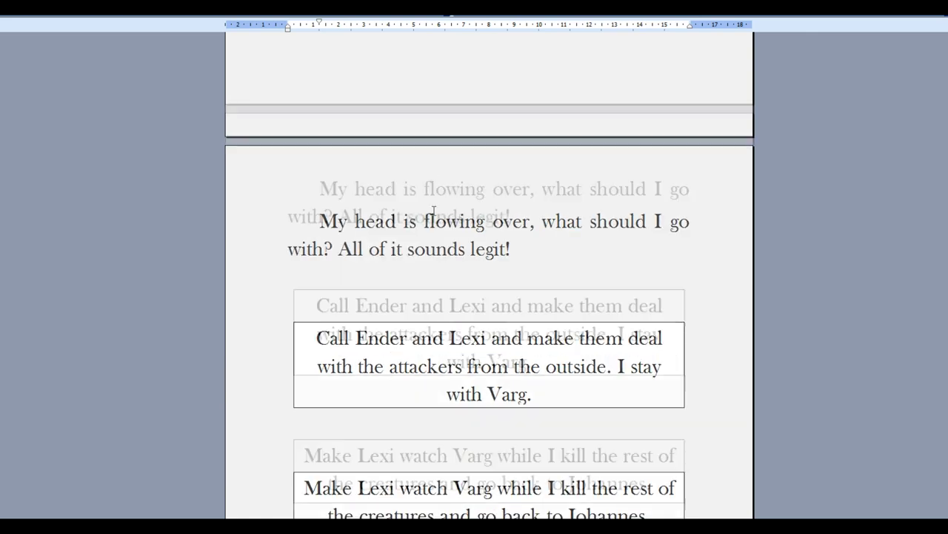
drag(317, 186, 585, 220)
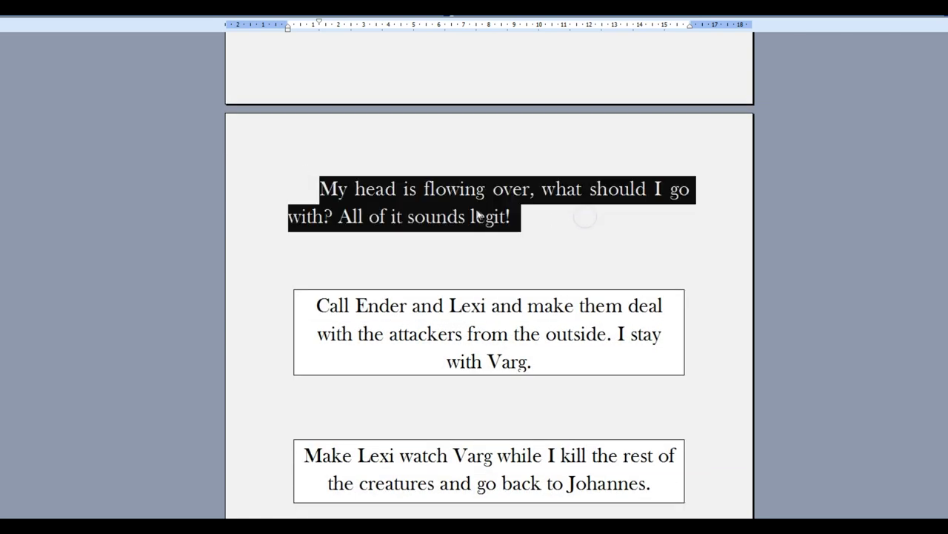
scroll(474, 247, down, 5)
scroll(447, 192, up, 15)
scroll(444, 213, up, 10)
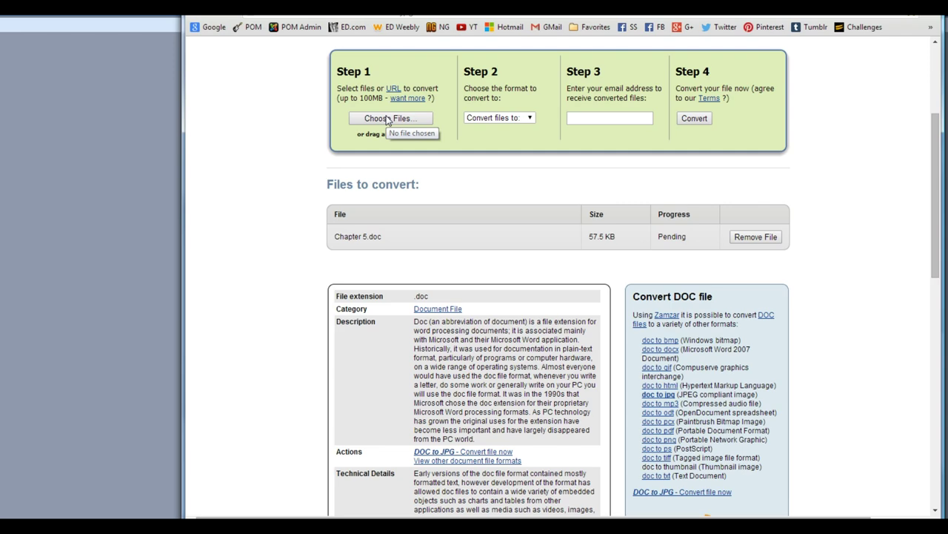
Step: Add Chapter 5.doc to Zamzar and choose jpg as the output format
click(386, 119)
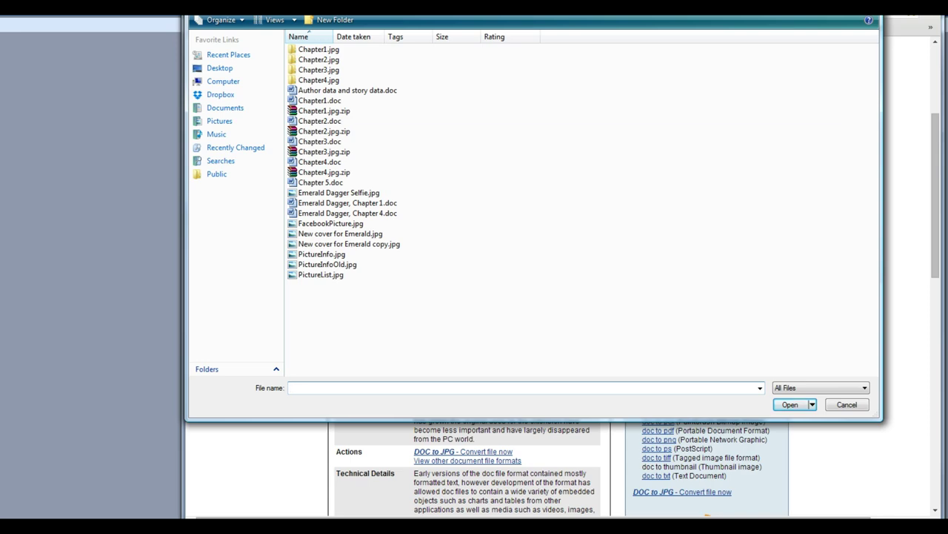
double_click(330, 182)
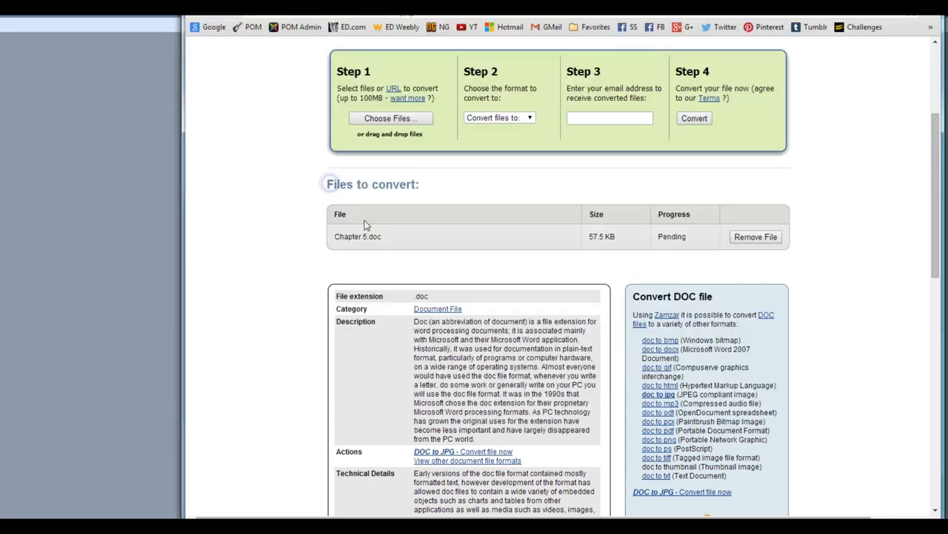
click(493, 118)
click(487, 194)
Step: Enter the notification e-mail address and start the jpg conversion
click(598, 118)
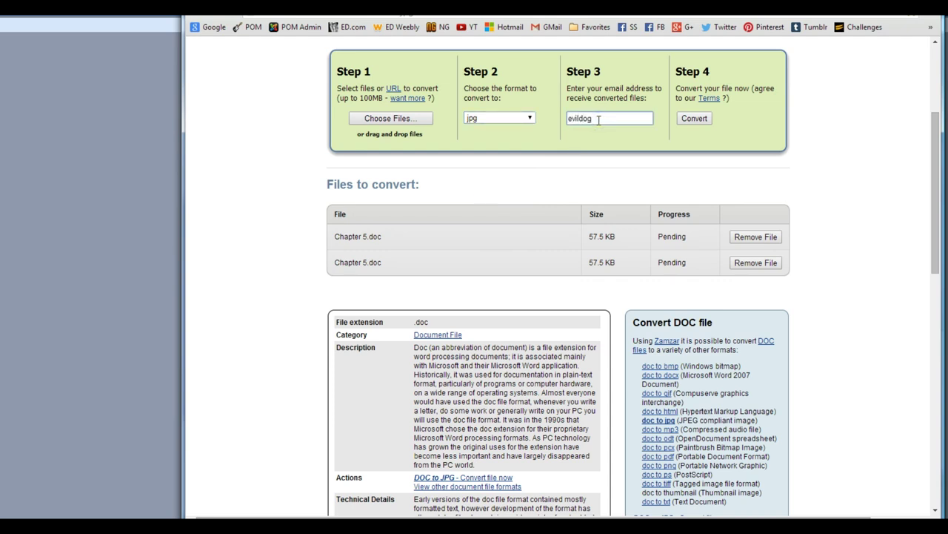
click(706, 122)
click(696, 118)
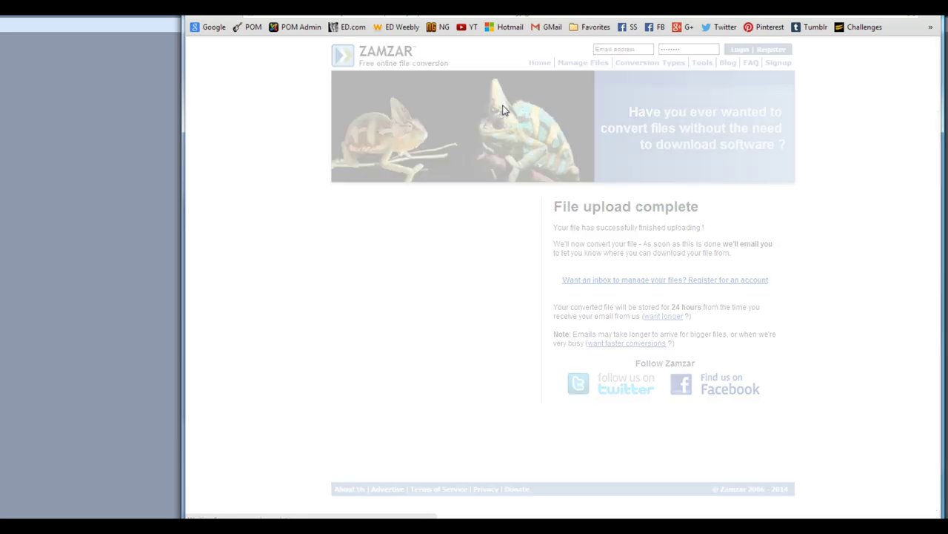
click(513, 28)
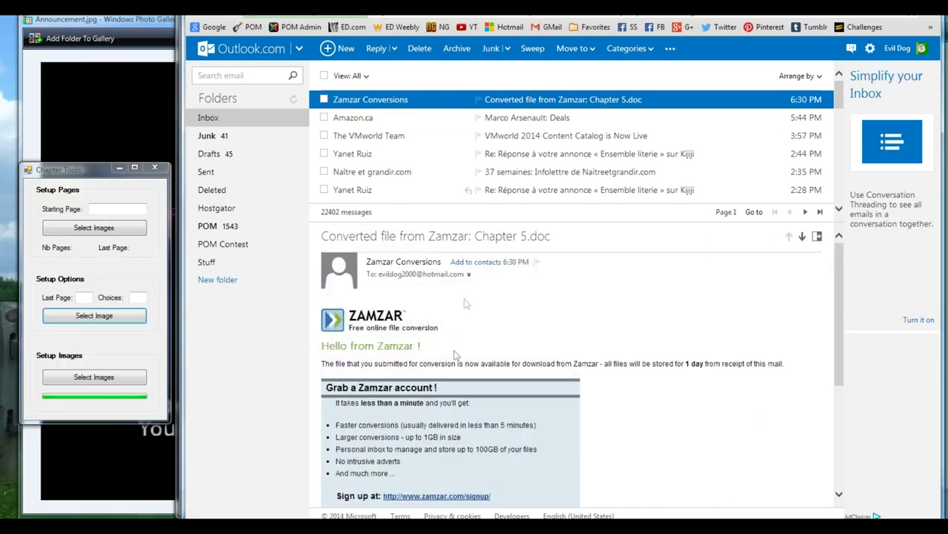
Step: Follow the Zamzar email's download link and download Chapter 5.jpg.zip
scroll(457, 348, down, 5)
click(441, 343)
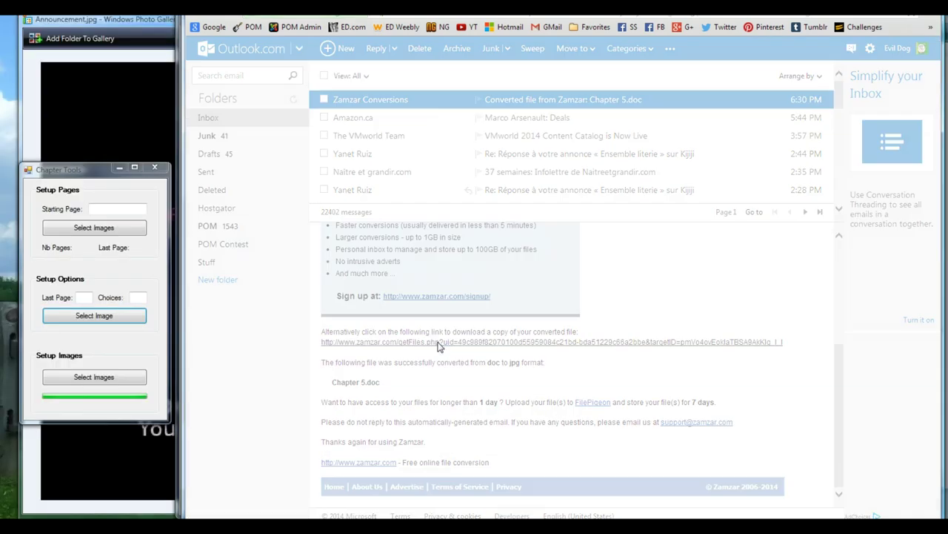
scroll(632, 334, down, 3)
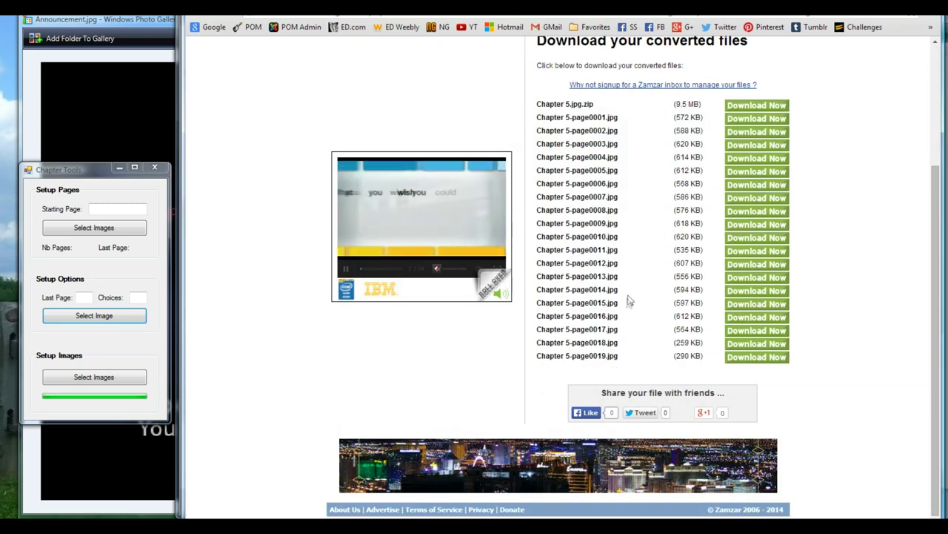
scroll(629, 355, up, 3)
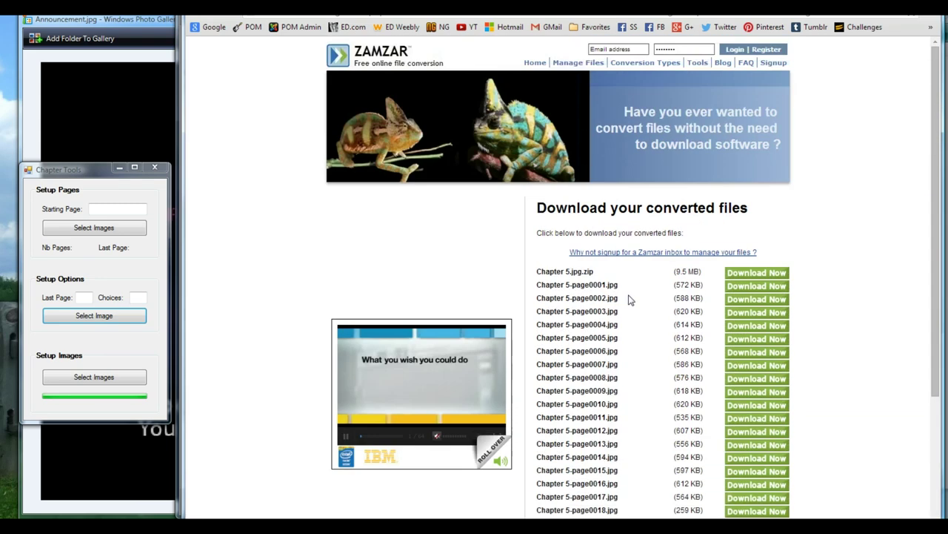
click(754, 272)
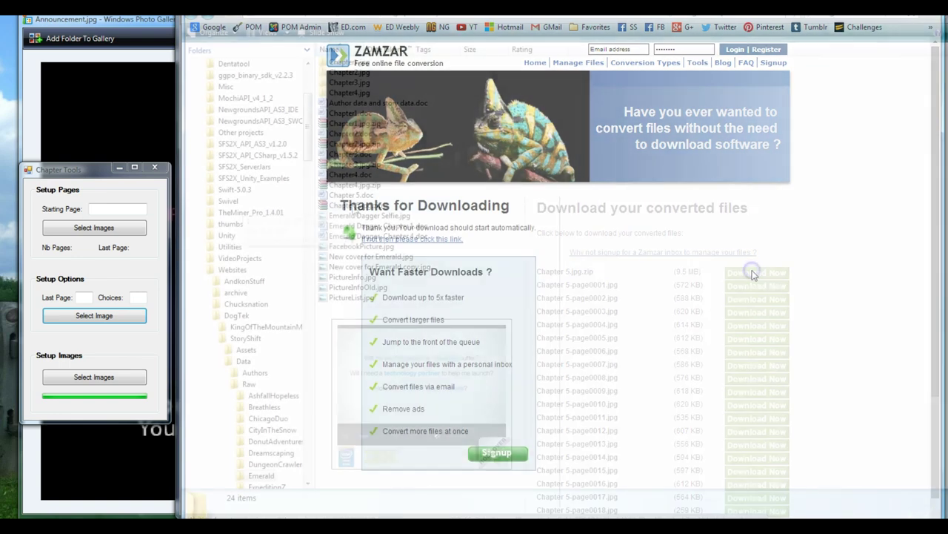
click(355, 206)
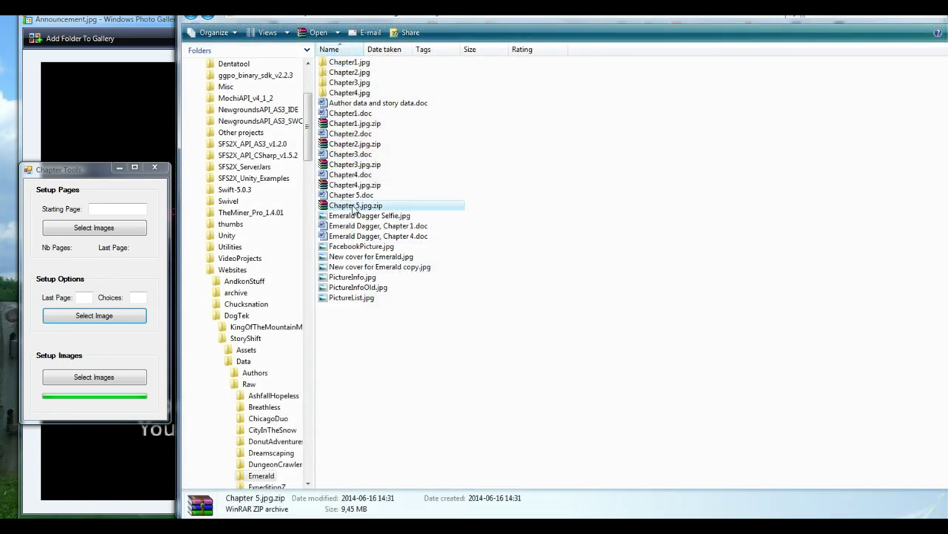
Step: Extract Chapter 5.jpg.zip into Emerald and show its folder as medium thumbnails
right_click(348, 206)
click(267, 251)
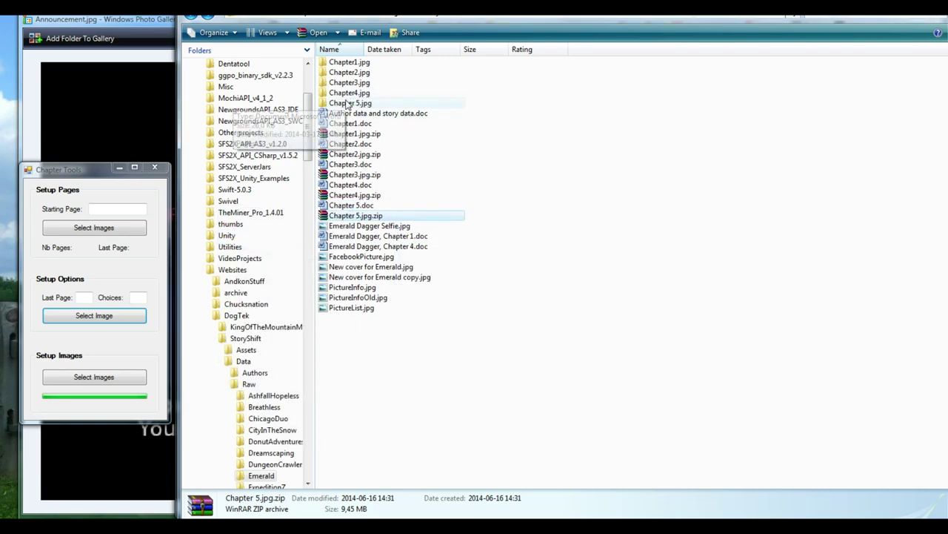
double_click(348, 103)
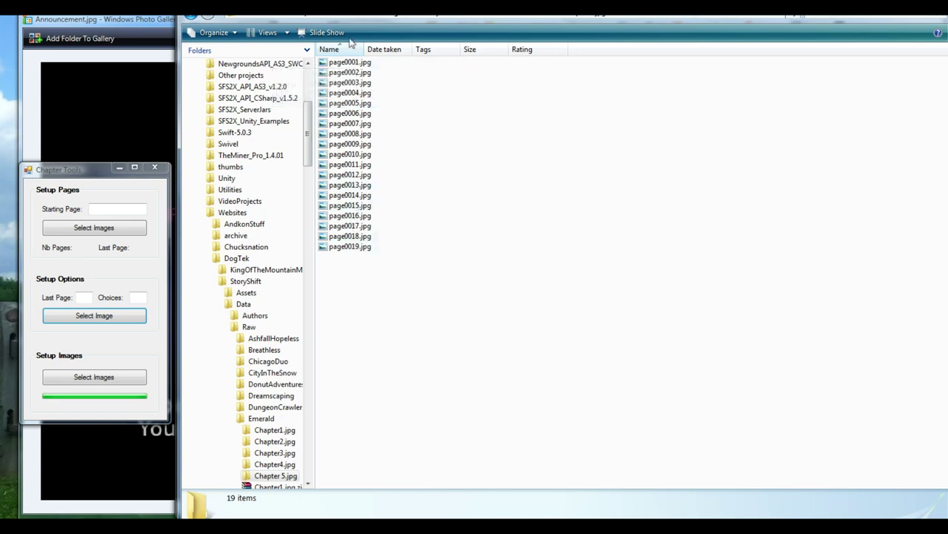
click(288, 32)
click(291, 35)
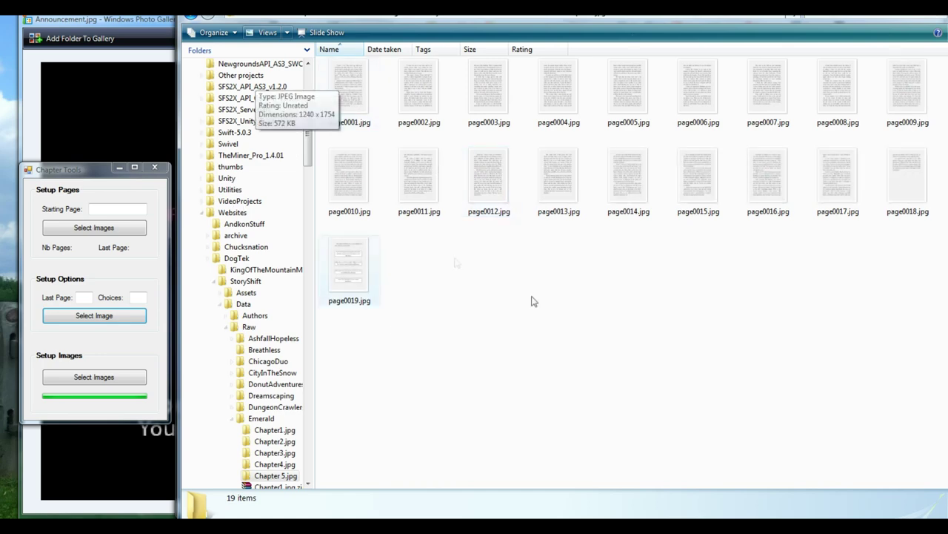
Step: Preview page0019.jpg in Photo Gallery to read its four choices
click(350, 269)
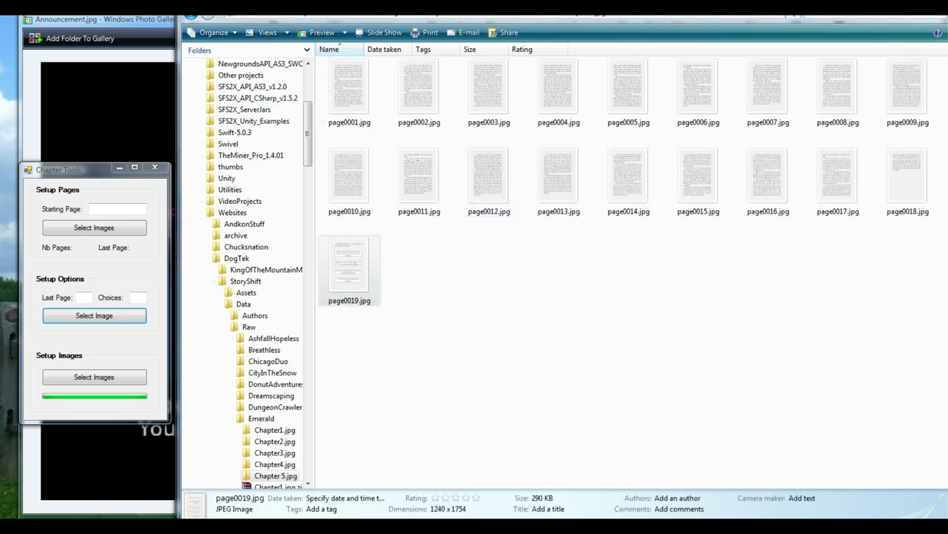
double_click(350, 269)
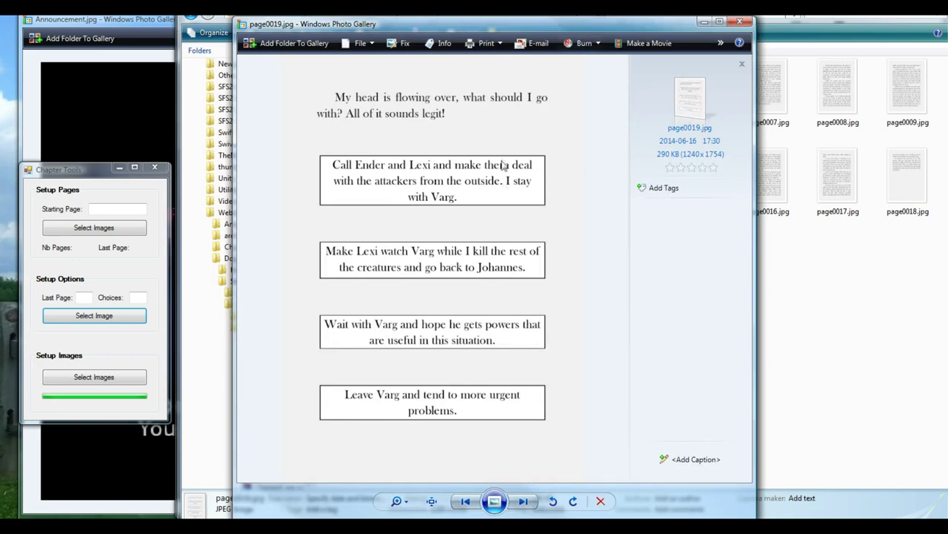
click(745, 25)
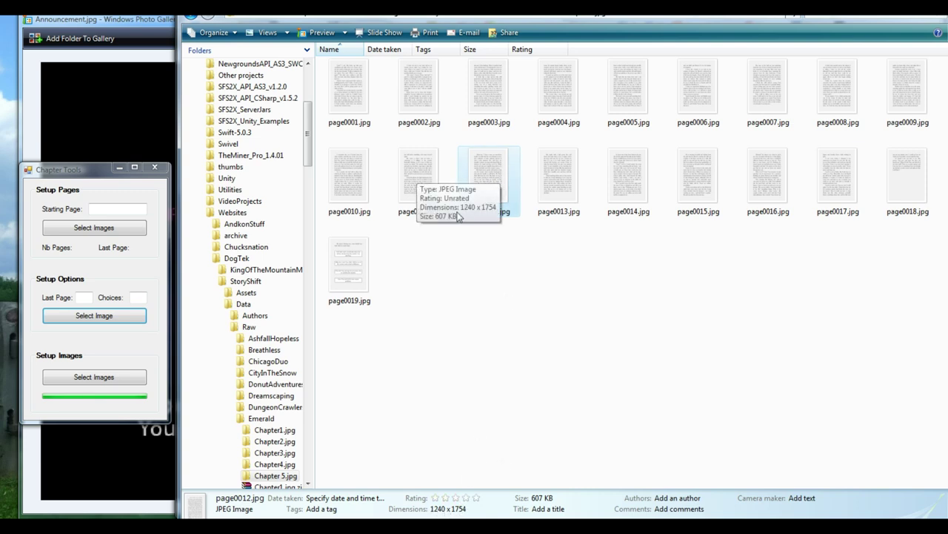
Step: Select all 19 Chapter 5 page images
drag(356, 364, 926, 83)
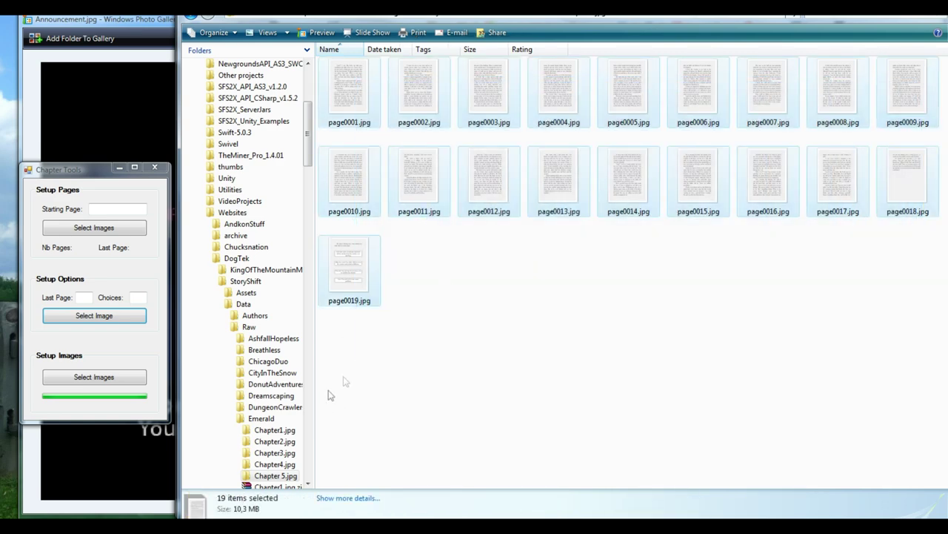
click(349, 356)
drag(354, 369, 428, 239)
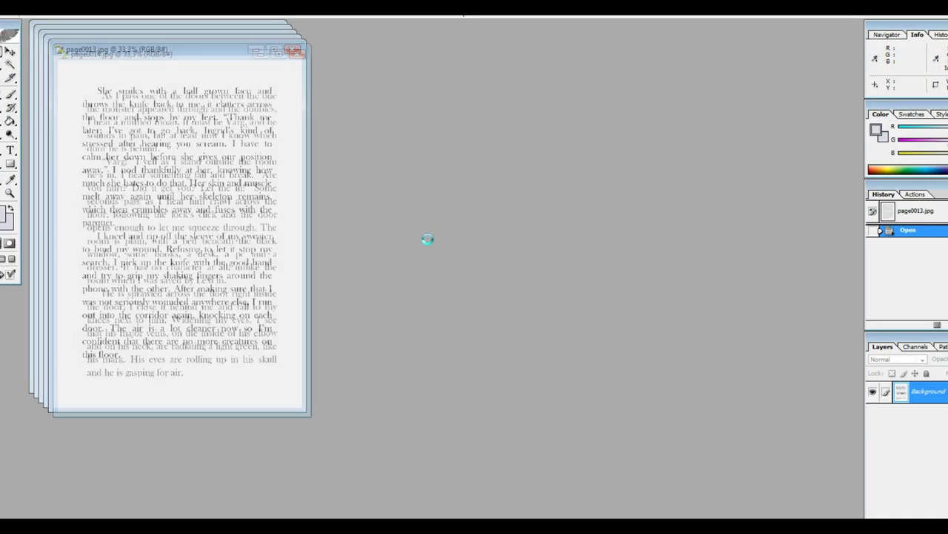
Step: Run the SS_FixDoc batch action on the open pages and dismiss the empty-selection error
click(6, 214)
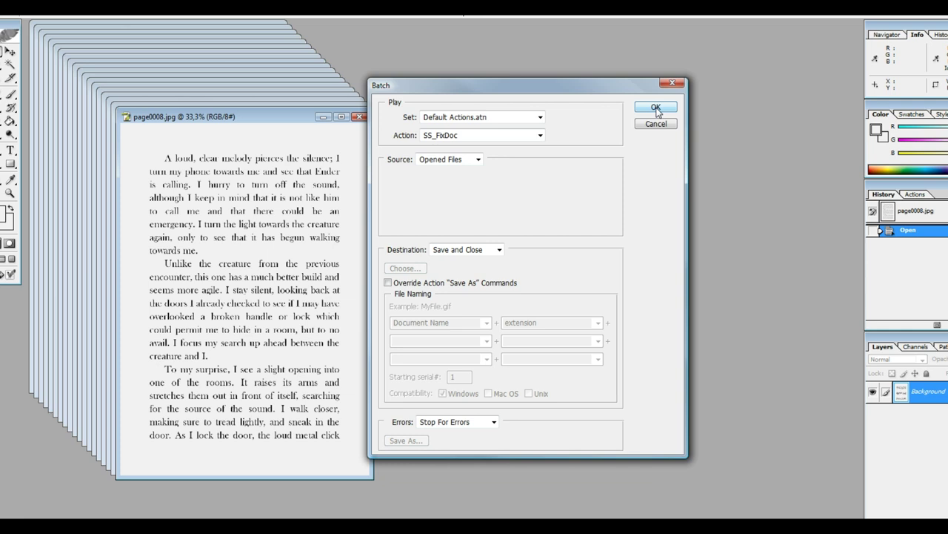
click(655, 108)
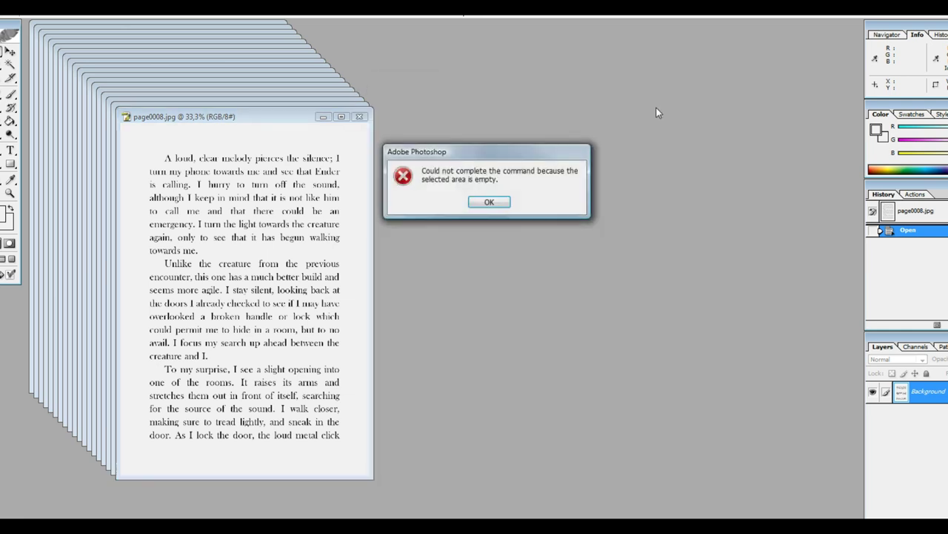
key(Return)
Step: Batch-run the SS_ResizeTo1500 action on all opened files with save and close
key(alt+f)
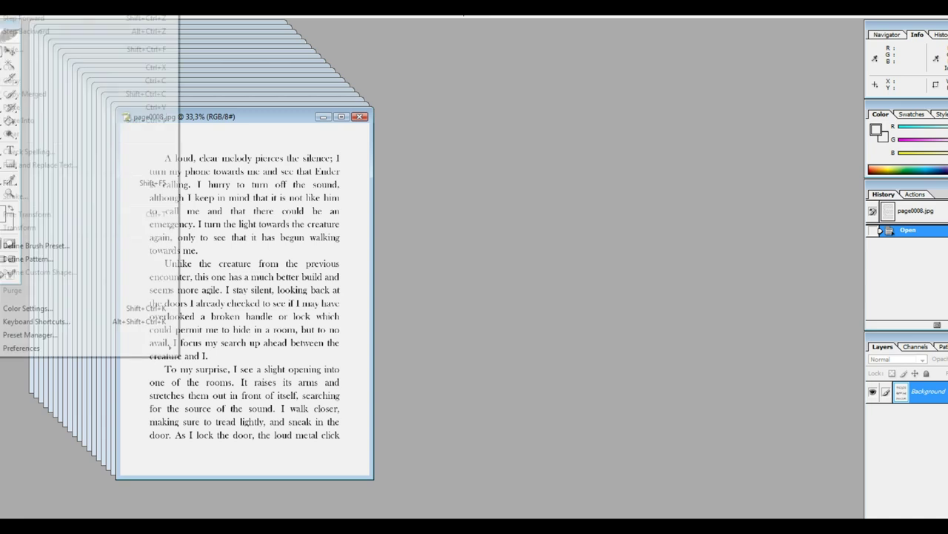
mouse_move(61, 259)
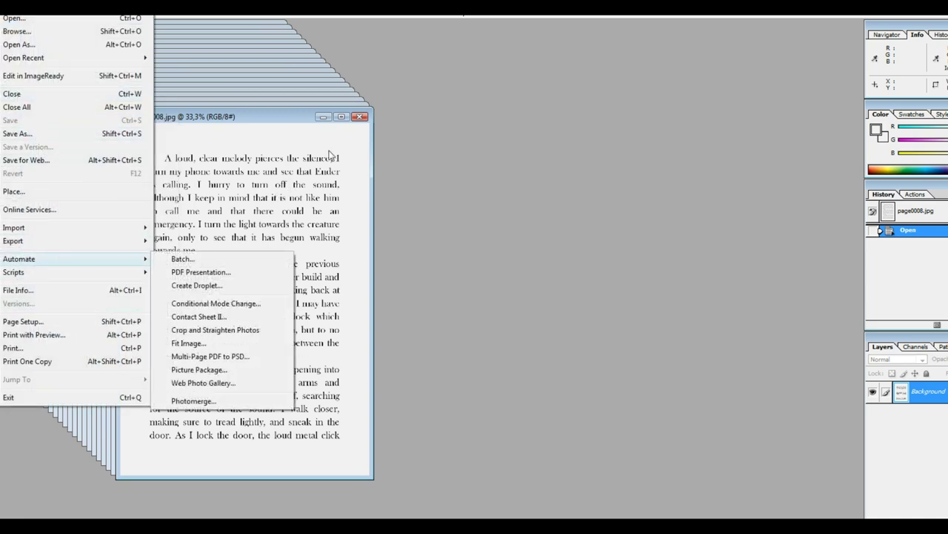
click(198, 262)
click(497, 137)
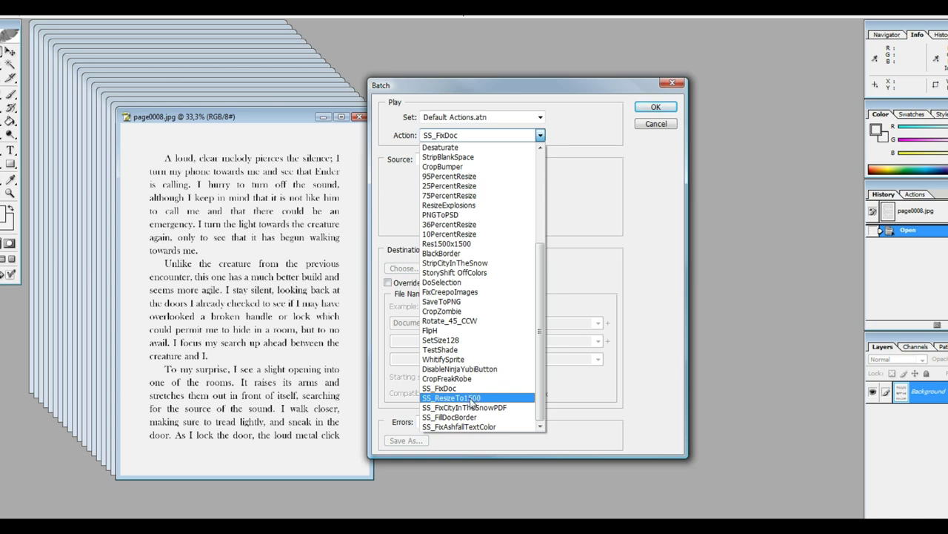
click(471, 400)
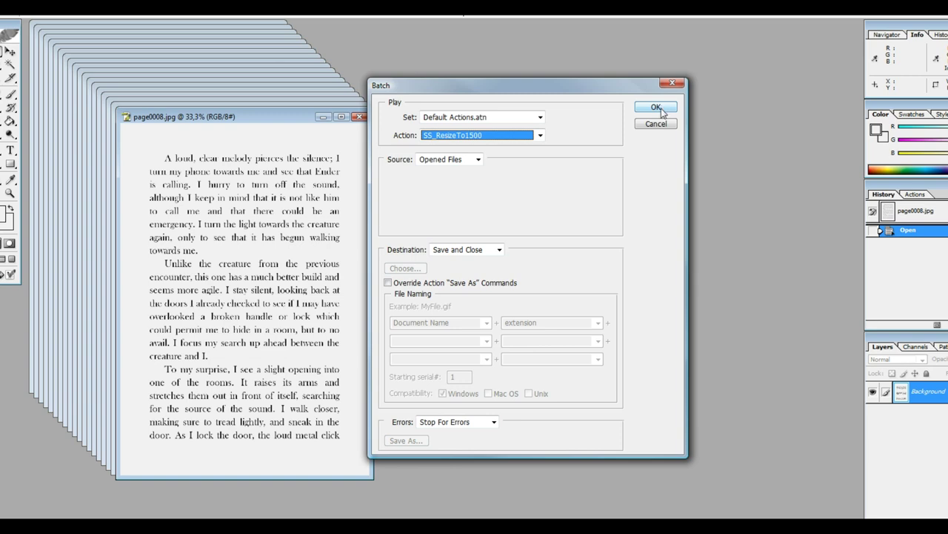
click(656, 107)
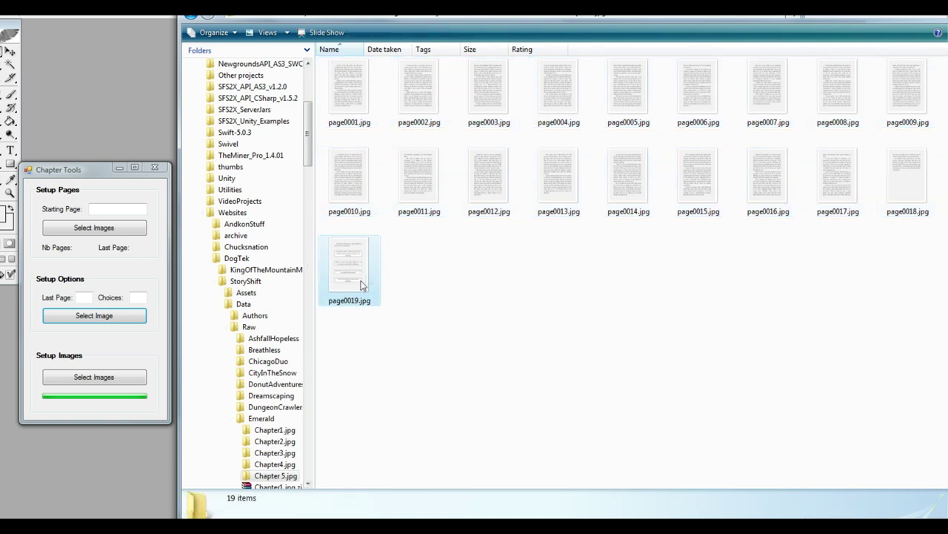
Step: Copy and paste page0019.jpg, then drag both files into Photoshop
click(363, 285)
key(ctrl+c)
key(ctrl+v)
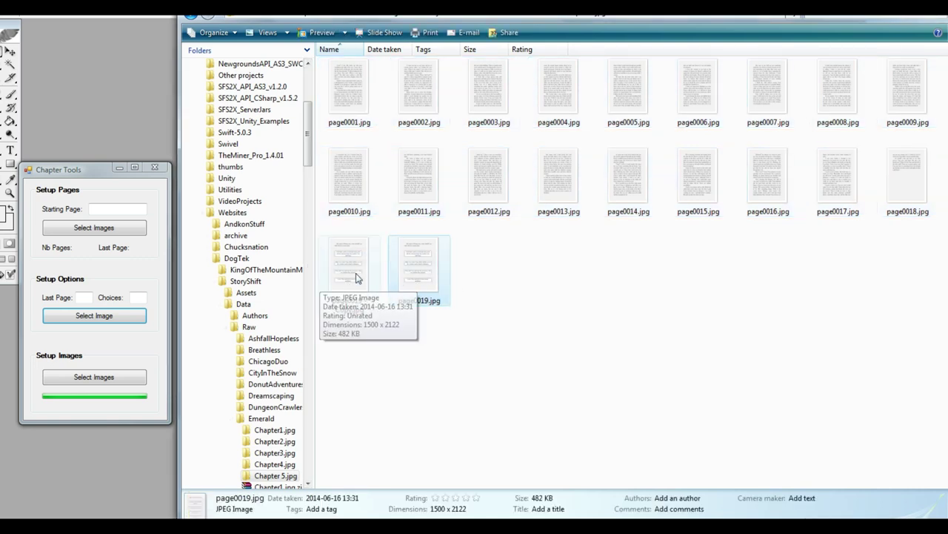
ctrl+click(355, 278)
drag(356, 278, 433, 284)
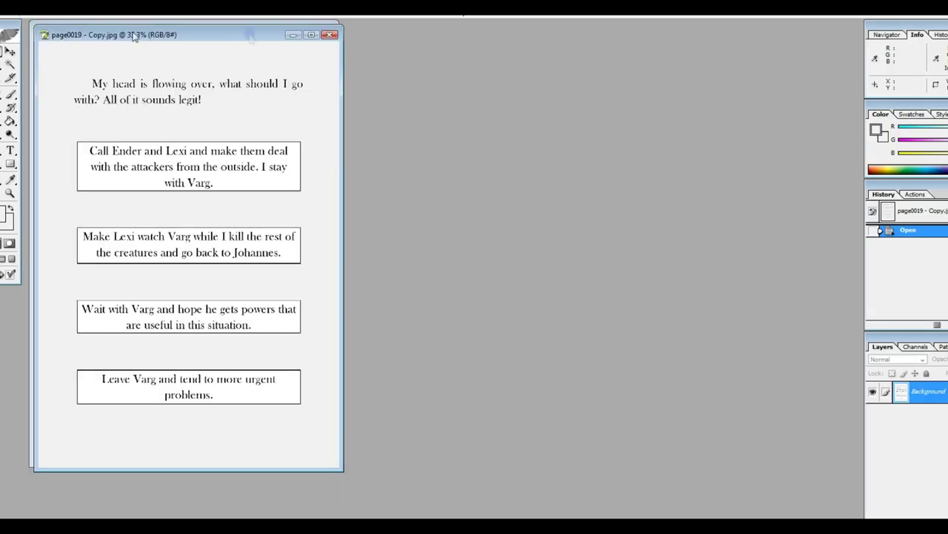
Step: Place the copy beside page0019.jpg and delete the original's four choice boxes
drag(134, 37, 462, 33)
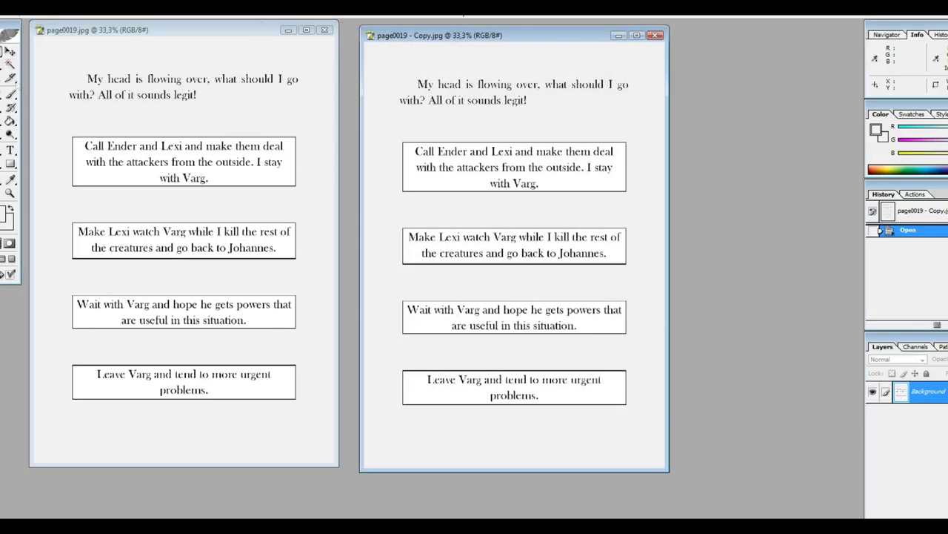
click(87, 121)
drag(64, 122, 309, 410)
key(Delete)
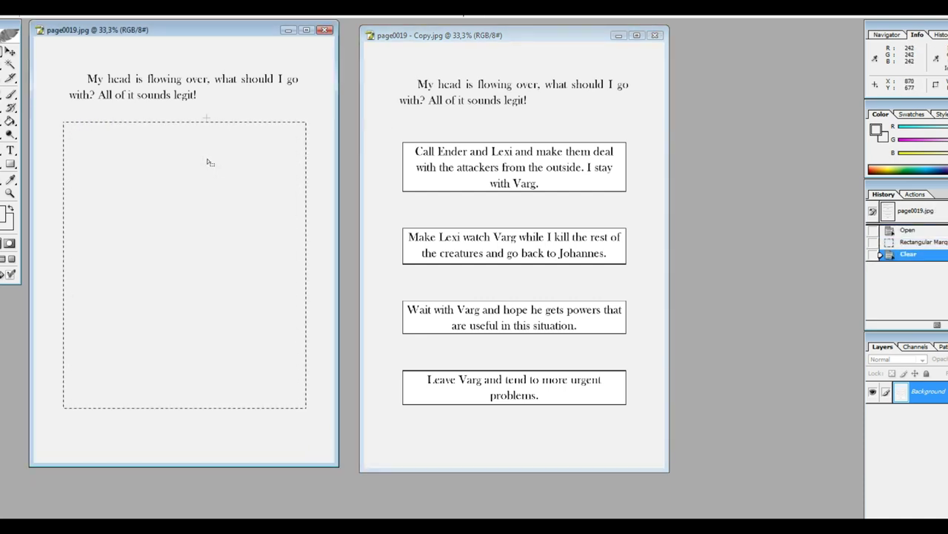
click(206, 106)
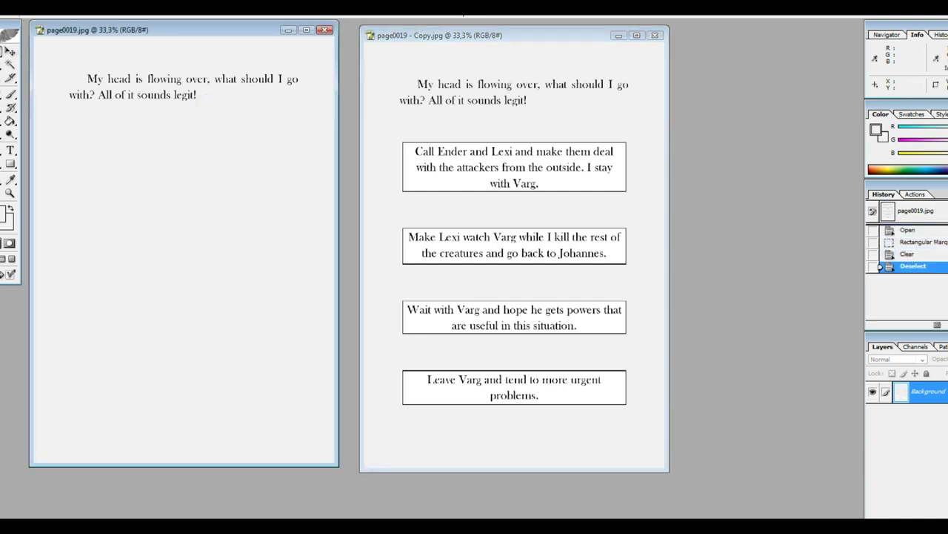
Step: Nudge page0019.jpg's heading up slightly and close the image
drag(59, 60, 322, 124)
click(11, 52)
key(shift+Up)
key(shift+Up)
key(shift+Up)
key(shift+Up)
key(shift+Up)
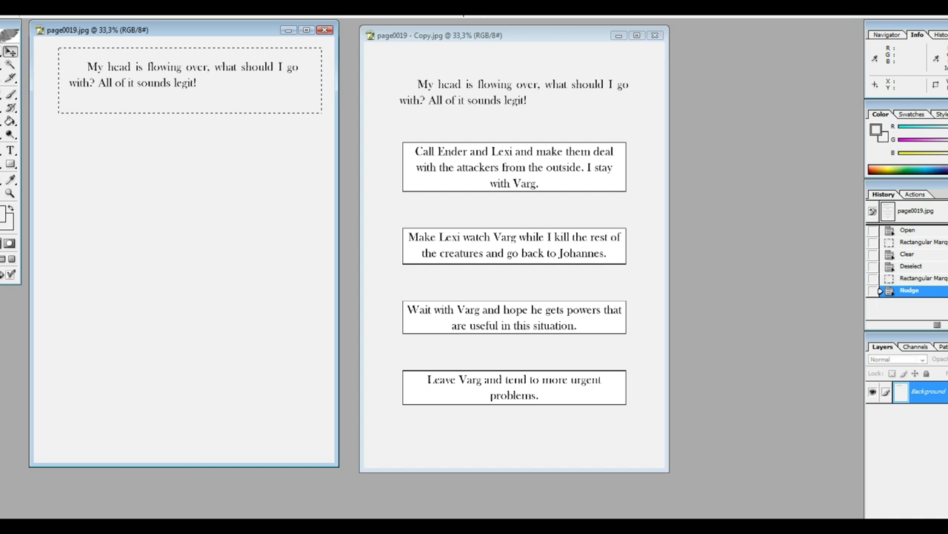
key(ctrl+d)
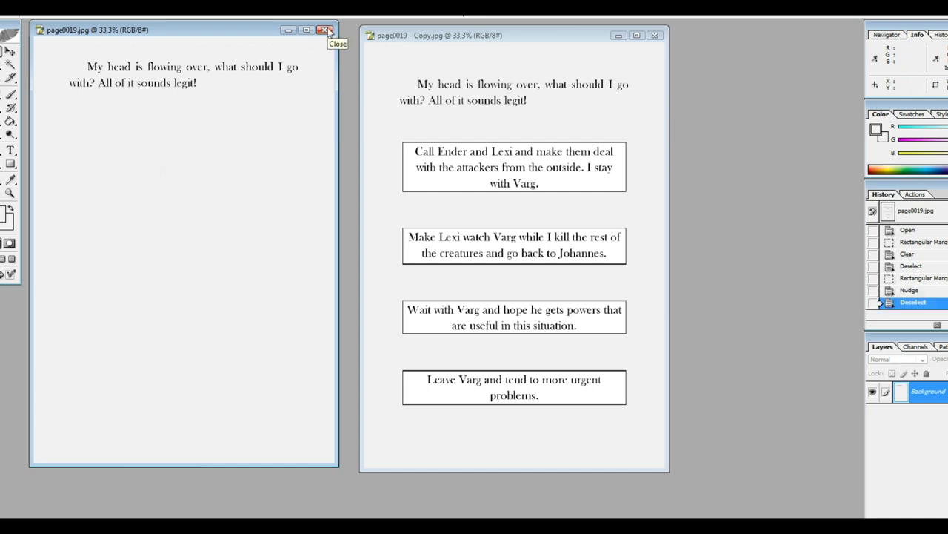
click(326, 30)
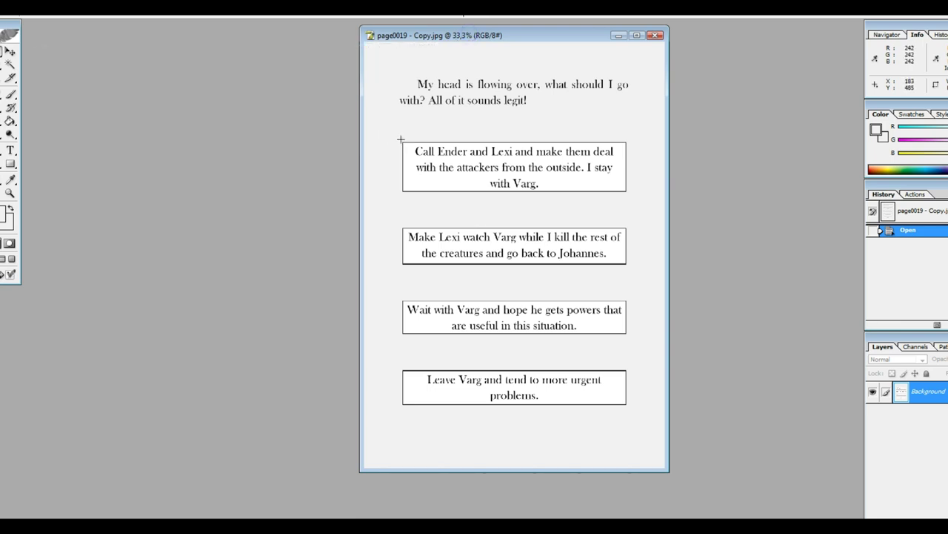
Step: Crop page0019 - Copy.jpg to a selection around its four choice boxes, then close it
drag(400, 140, 614, 400)
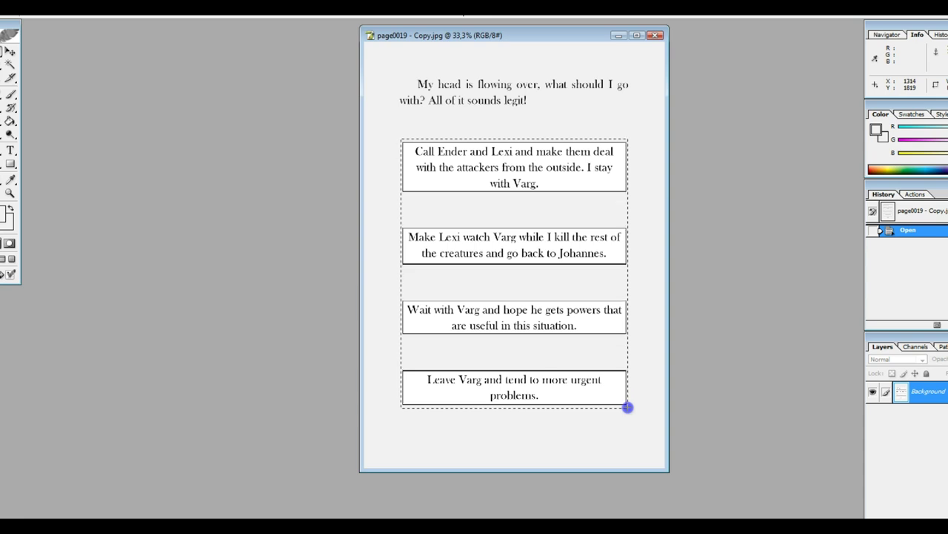
drag(627, 407, 628, 407)
key(alt+l)
key(Left)
click(32, 139)
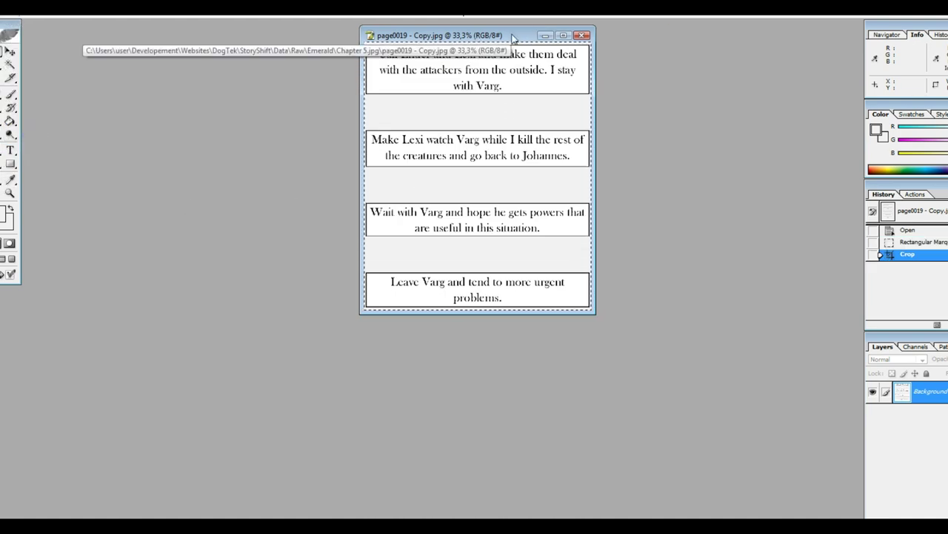
click(582, 36)
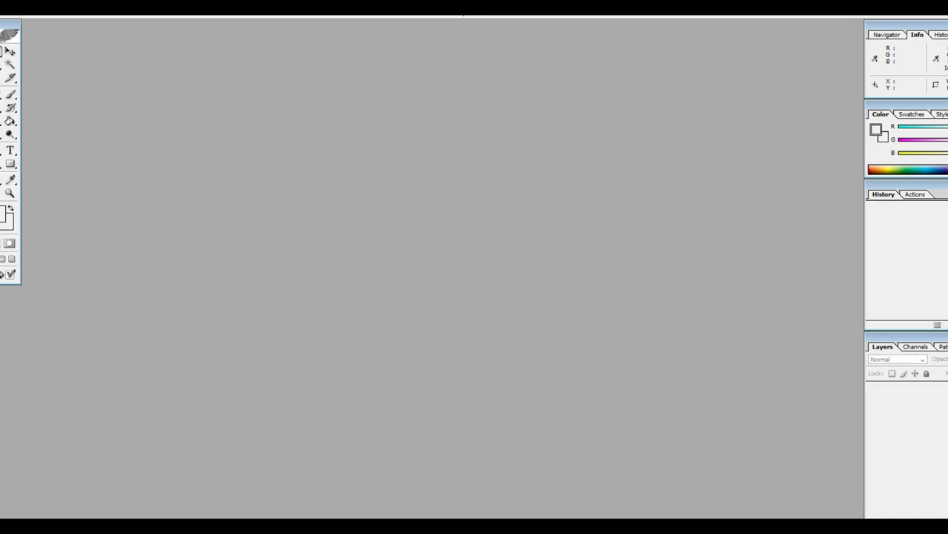
Step: Inspect Chapter 4's Page51.jpg and Page51_Option1.jpg, then return to Chapter Tools
key(alt+Tab)
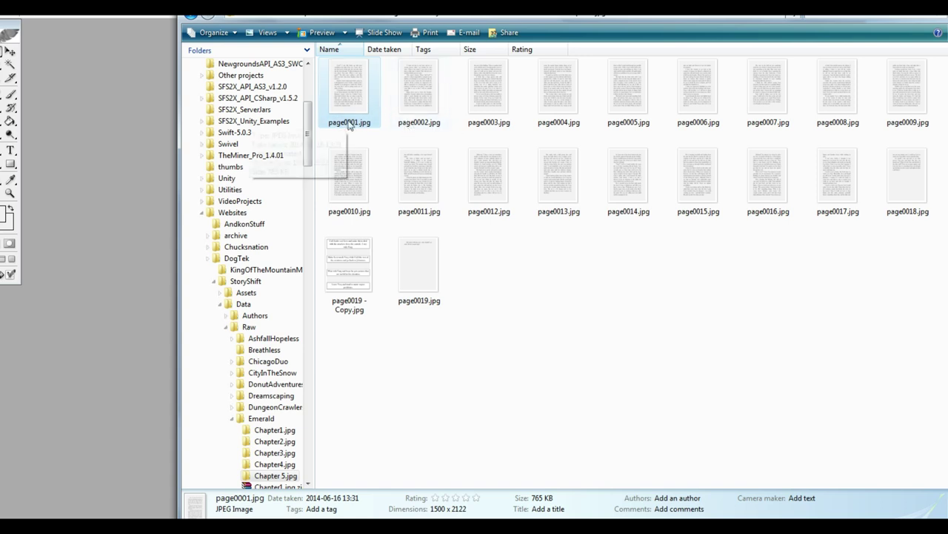
key(BackSpace)
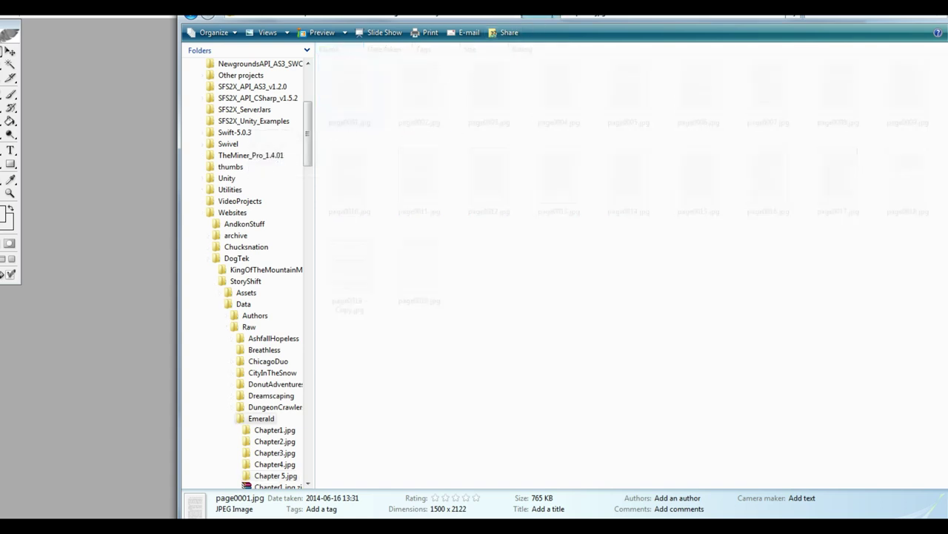
double_click(349, 93)
click(485, 194)
click(415, 180)
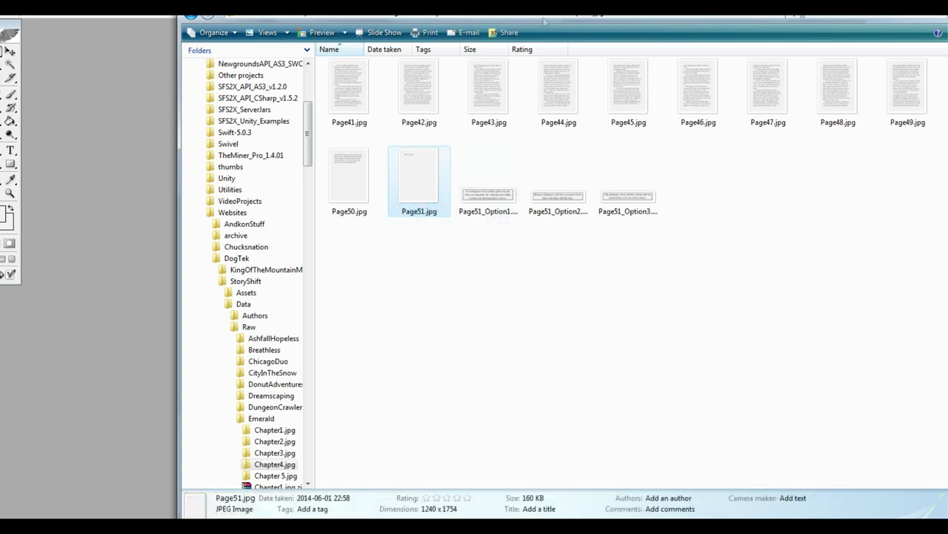
key(BackSpace)
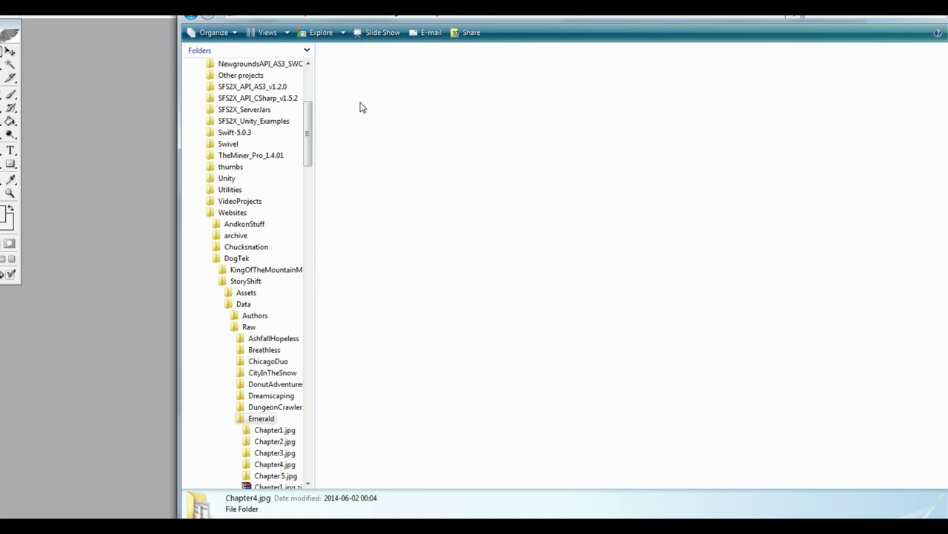
key(alt+Tab)
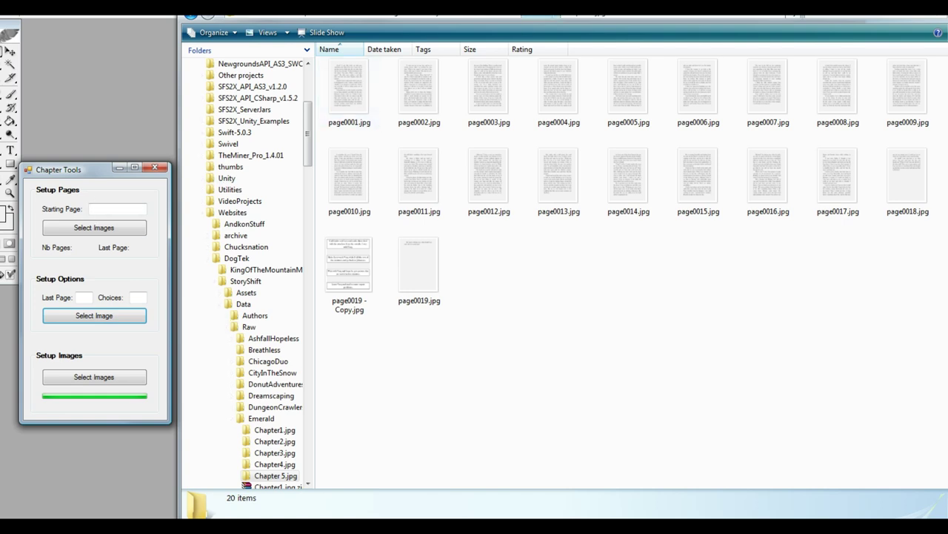
Step: Browse the Emerald folders into Chapter 5.jpg and begin entering the starting page number
key(BackSpace)
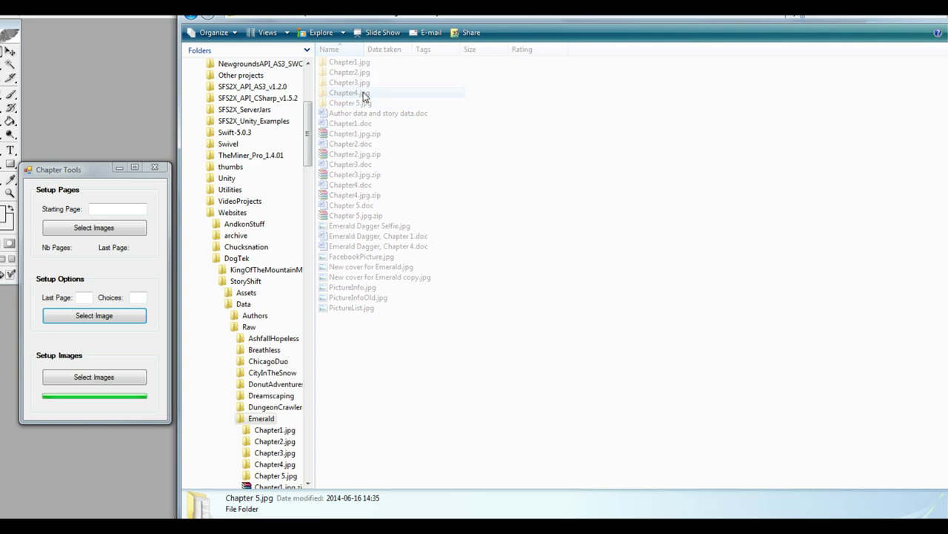
double_click(363, 95)
key(BackSpace)
double_click(337, 100)
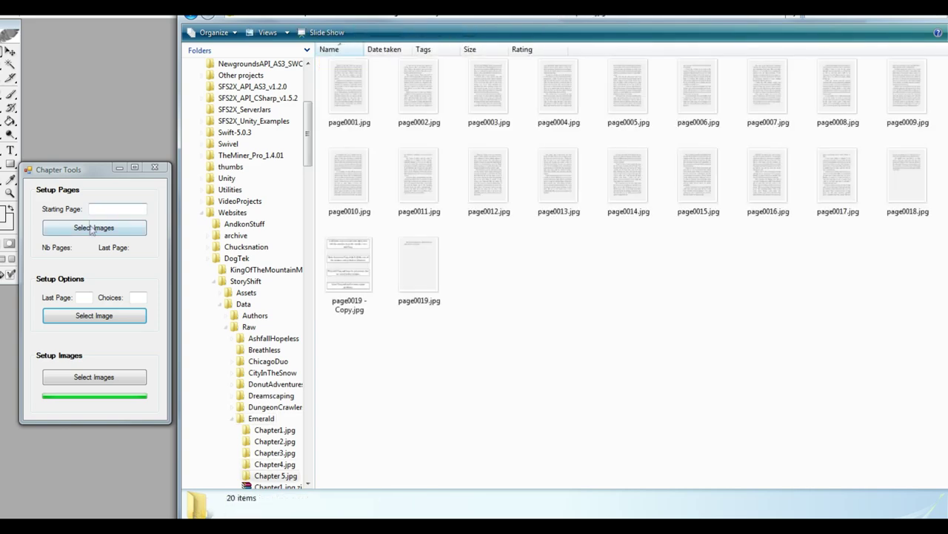
click(102, 210)
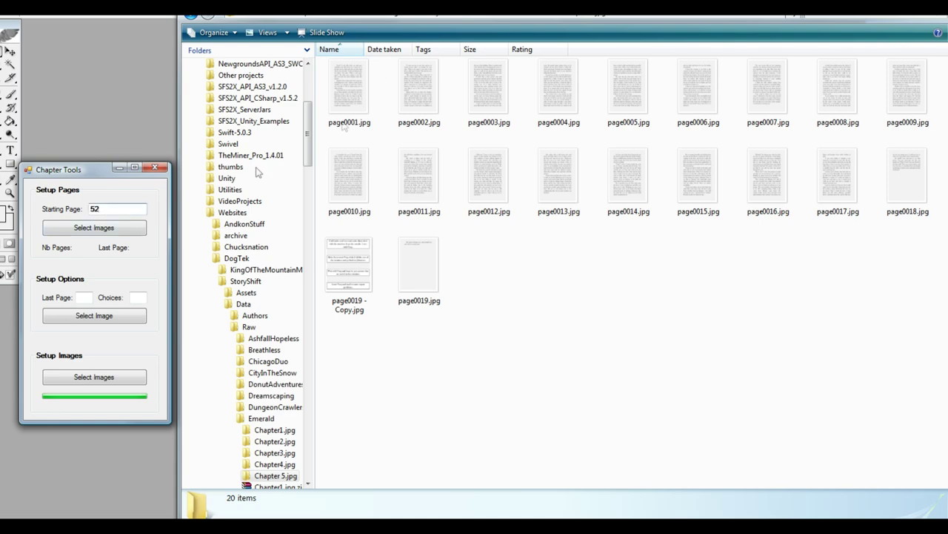
Step: Load Raw > Emerald > Chapter 5.jpg pages page0001–page0019, excluding the copy, as pages 52–70
click(98, 228)
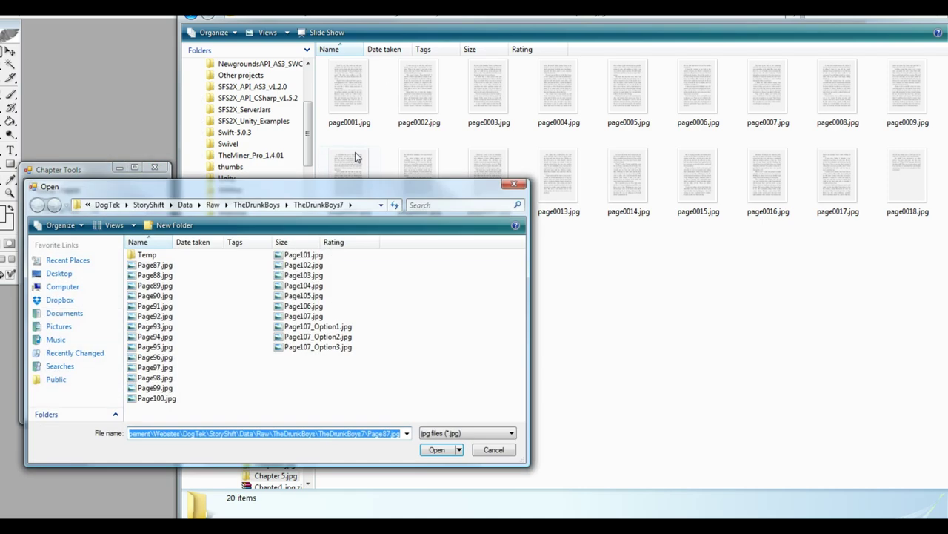
click(256, 205)
click(212, 204)
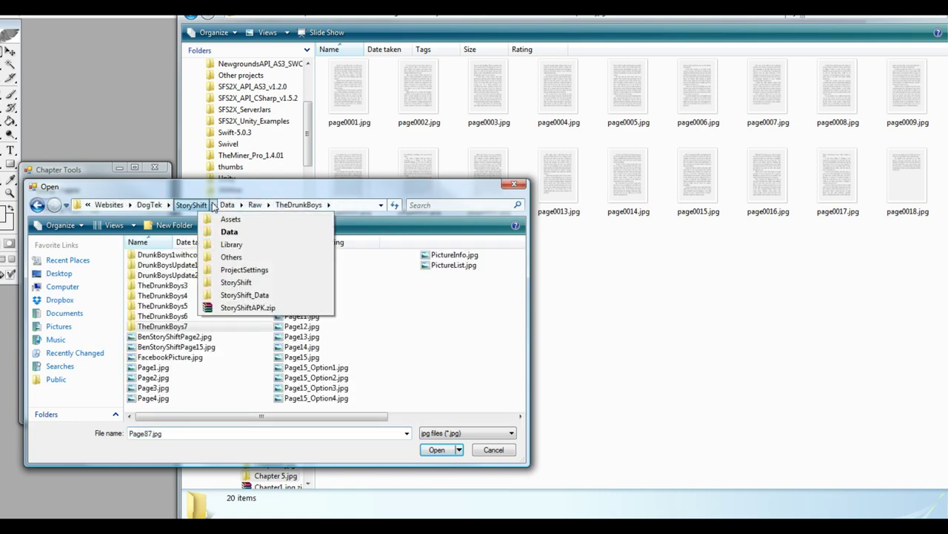
click(263, 205)
click(253, 205)
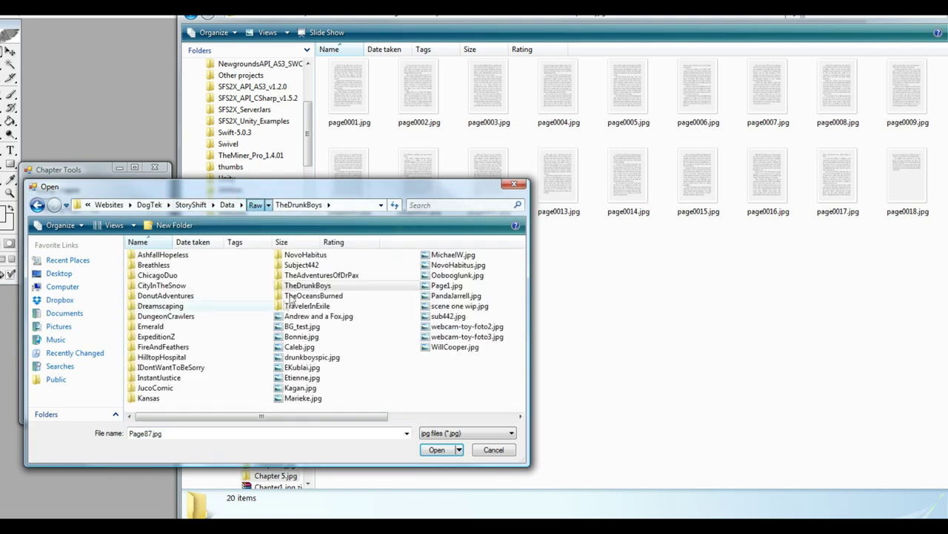
double_click(150, 327)
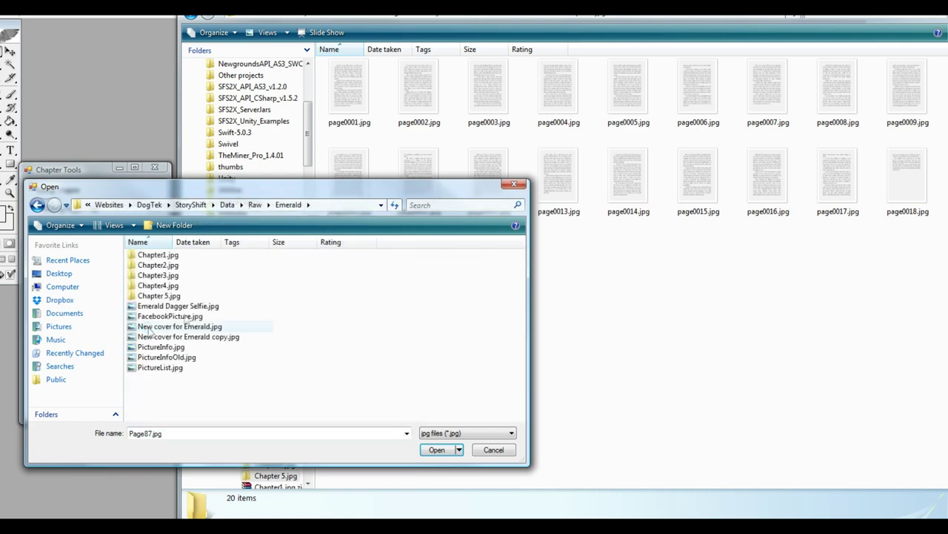
double_click(167, 295)
click(165, 257)
shift+click(314, 297)
ctrl+click(323, 288)
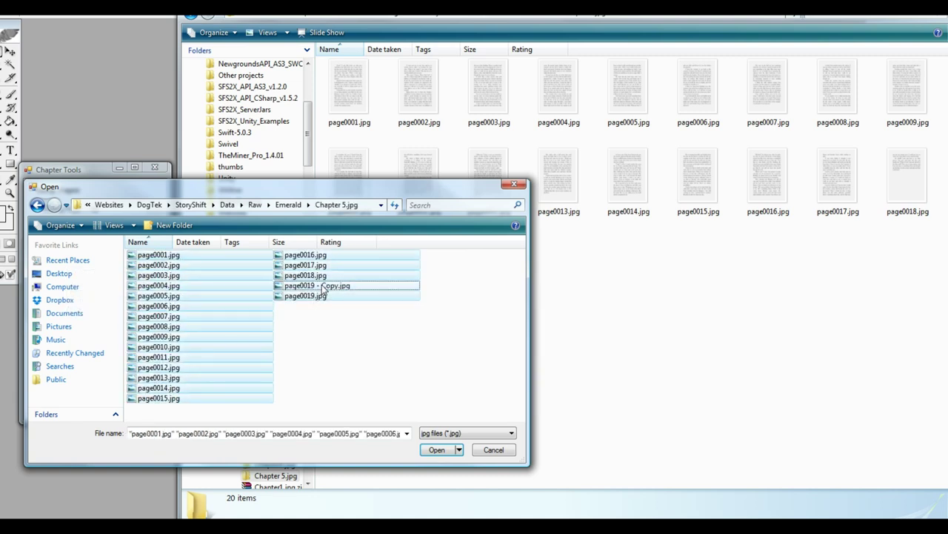
click(438, 450)
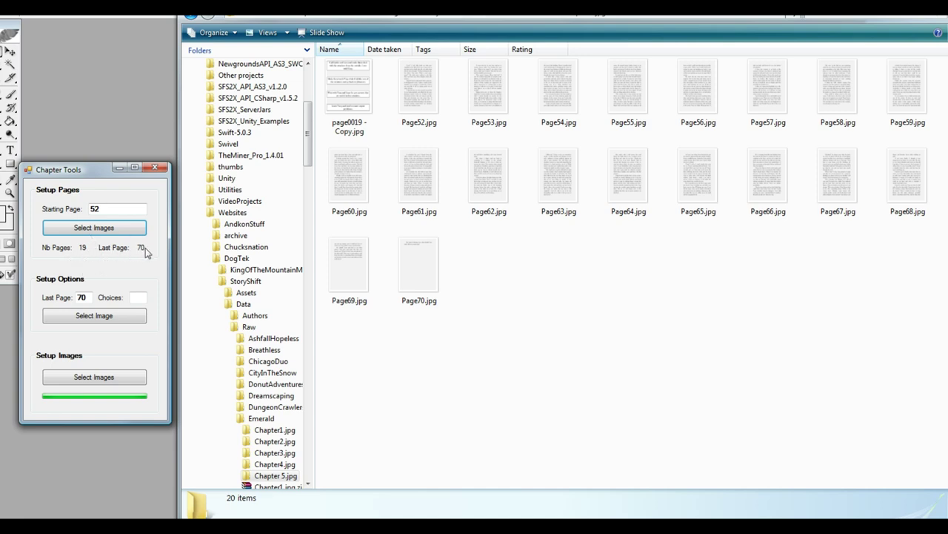
Step: Set last page 70 with 4 choices and generate the options from page0019 - Copy.jpg
click(83, 297)
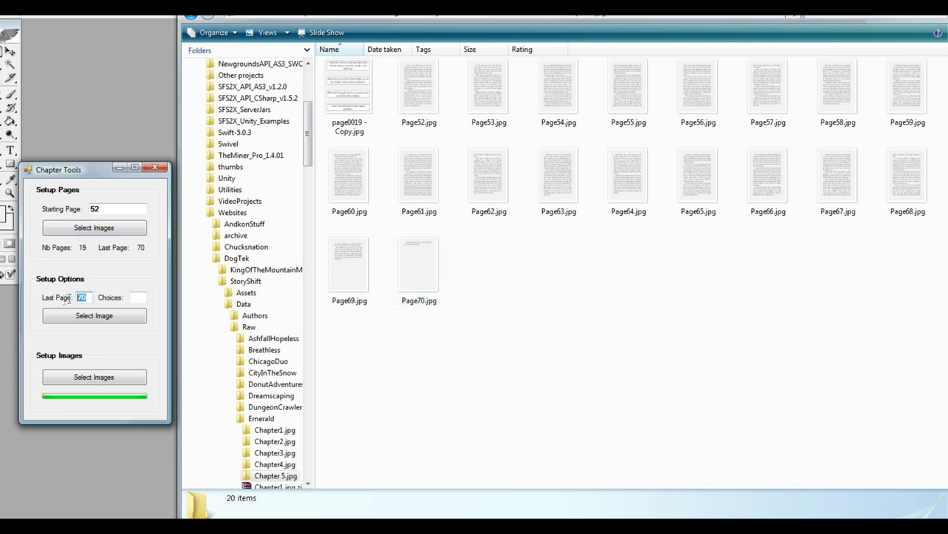
click(131, 296)
click(94, 316)
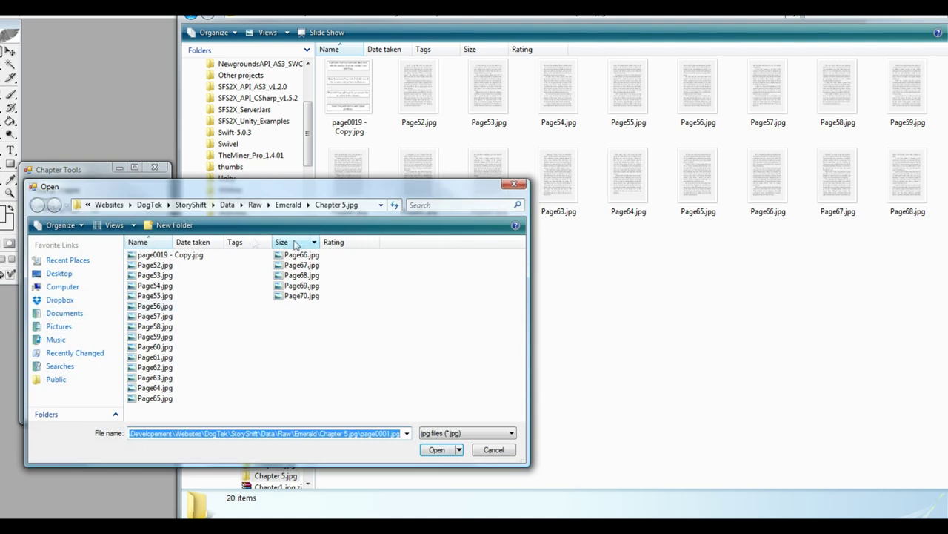
double_click(156, 256)
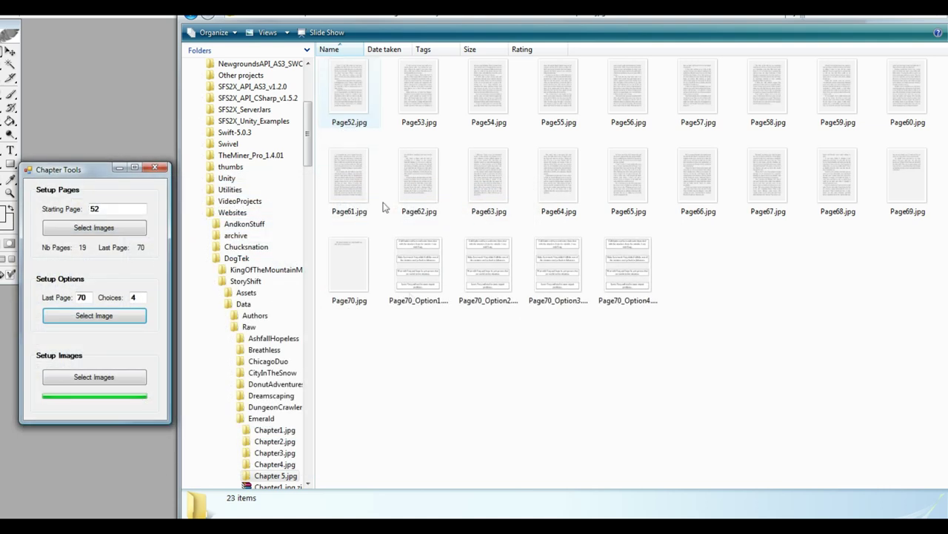
click(428, 300)
click(434, 305)
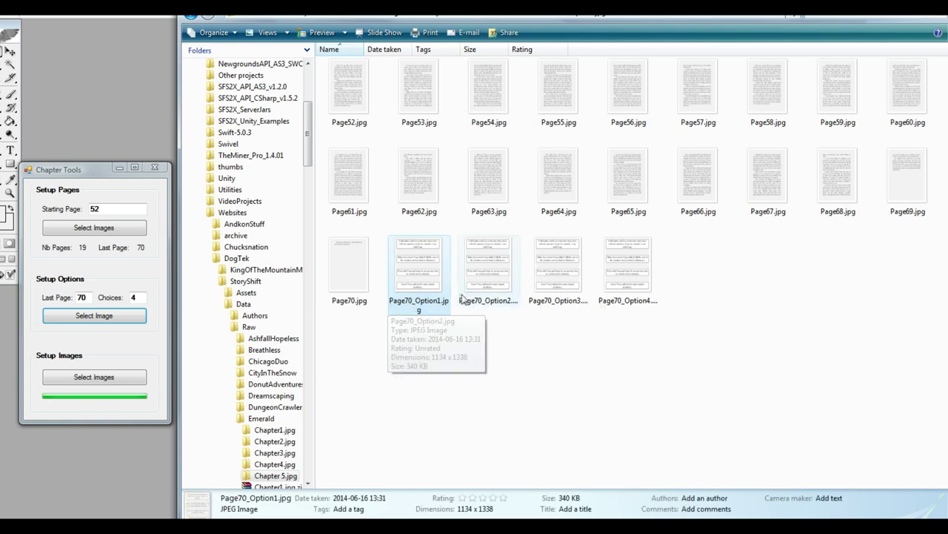
Step: Open the four Page70 option images and crop one to its third choice box
drag(407, 376, 629, 273)
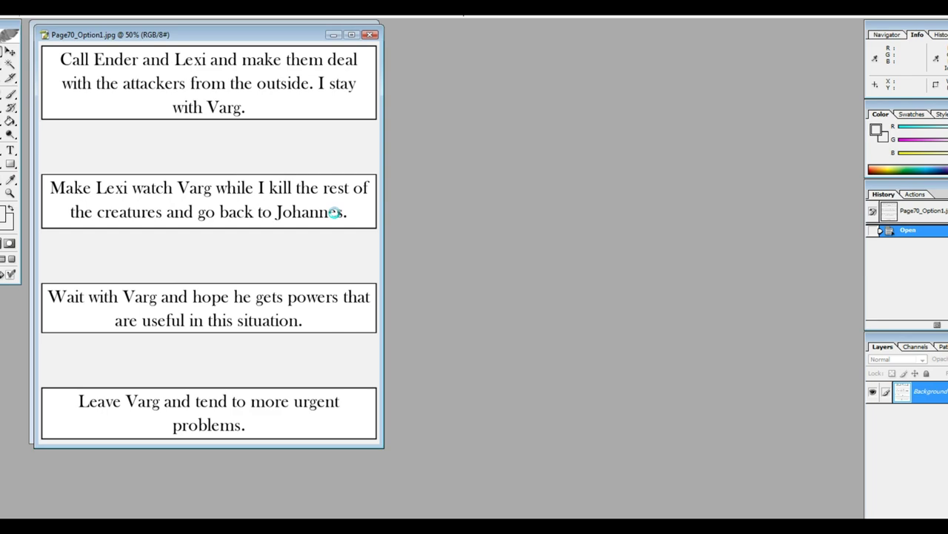
double_click(154, 45)
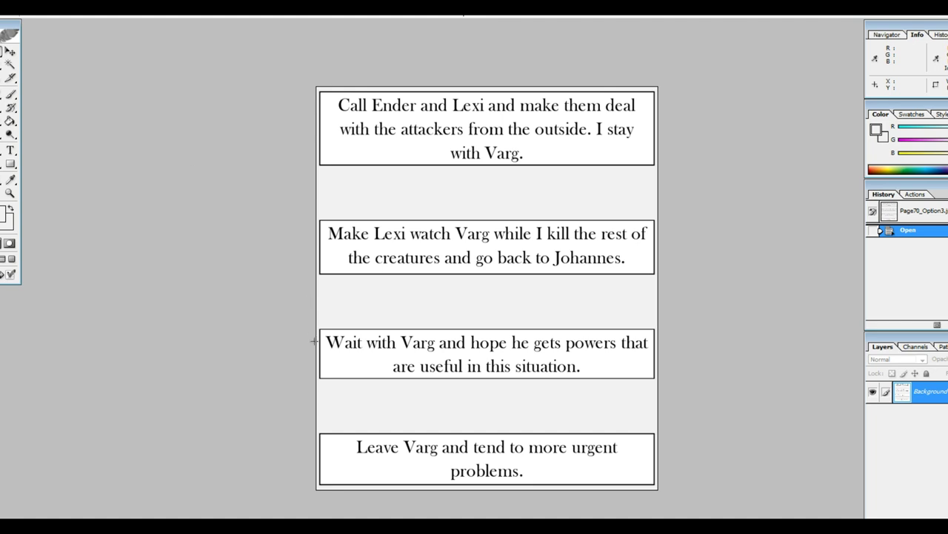
drag(312, 326, 656, 383)
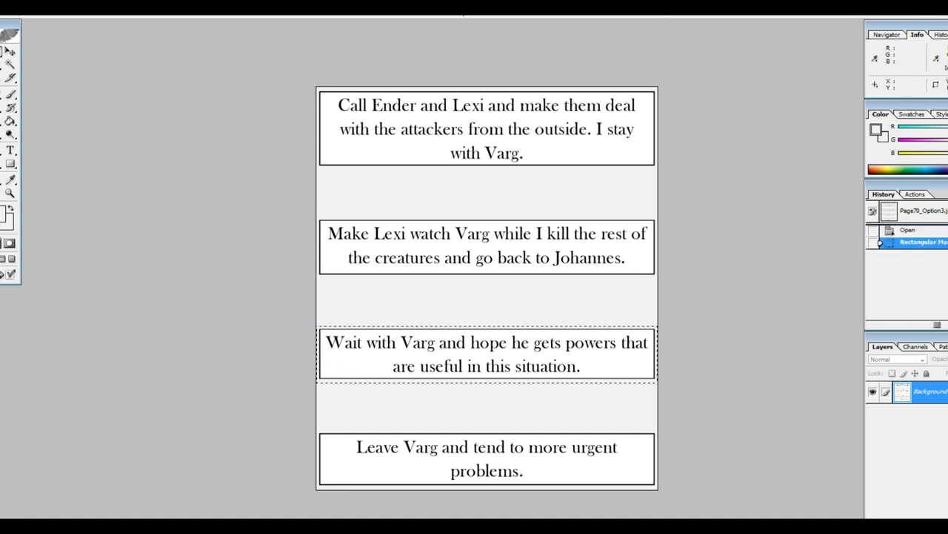
click(18, 7)
click(29, 138)
key(ctrl+d)
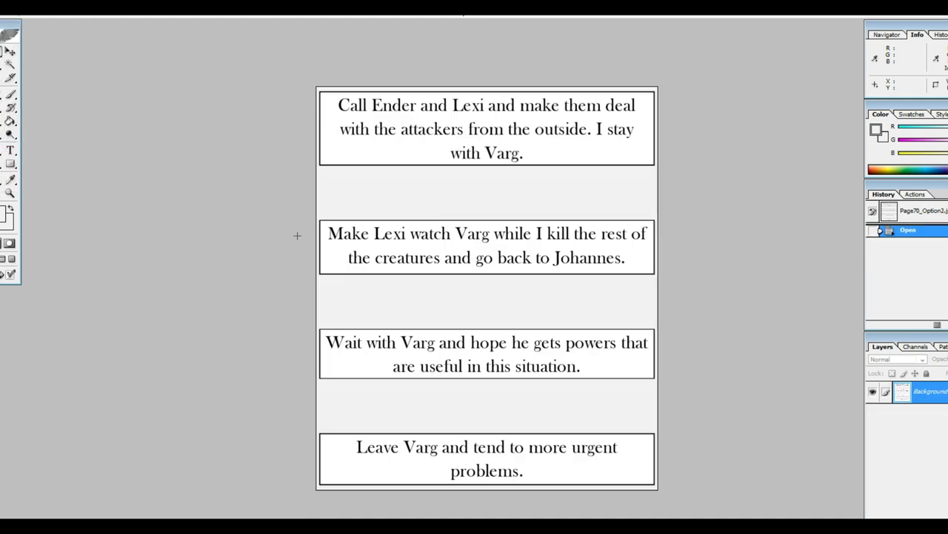
Step: Crop the remaining images to the second, first and bottom choice boxes, then close them
drag(305, 218, 657, 280)
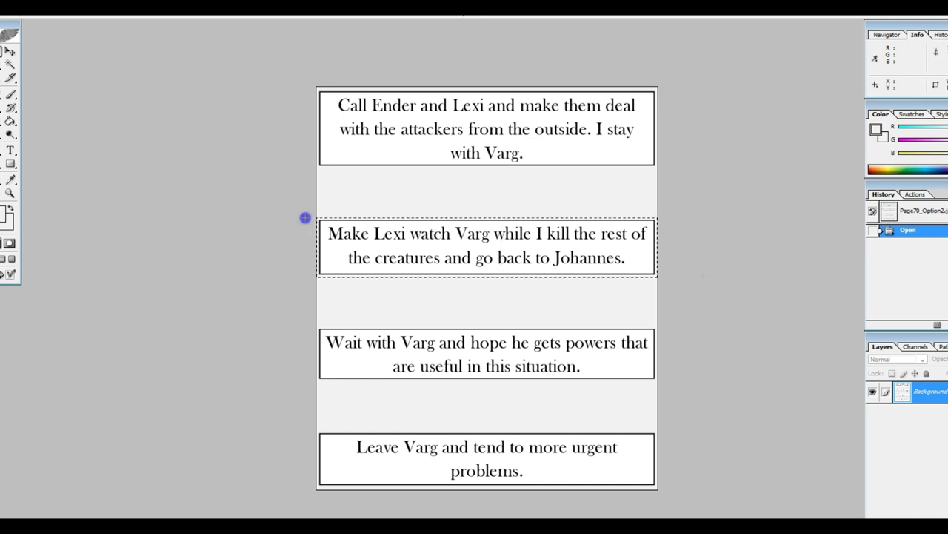
click(38, 138)
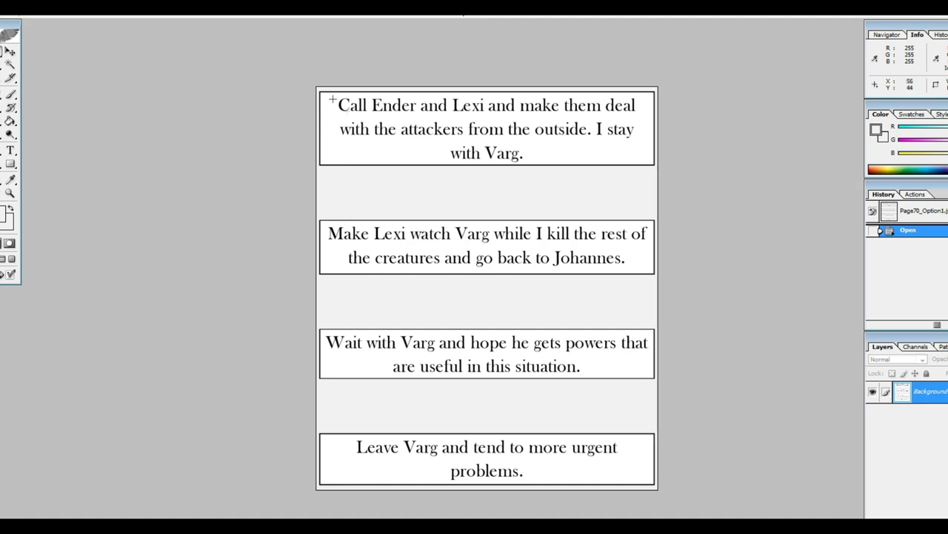
drag(313, 81, 728, 165)
key(alt+i)
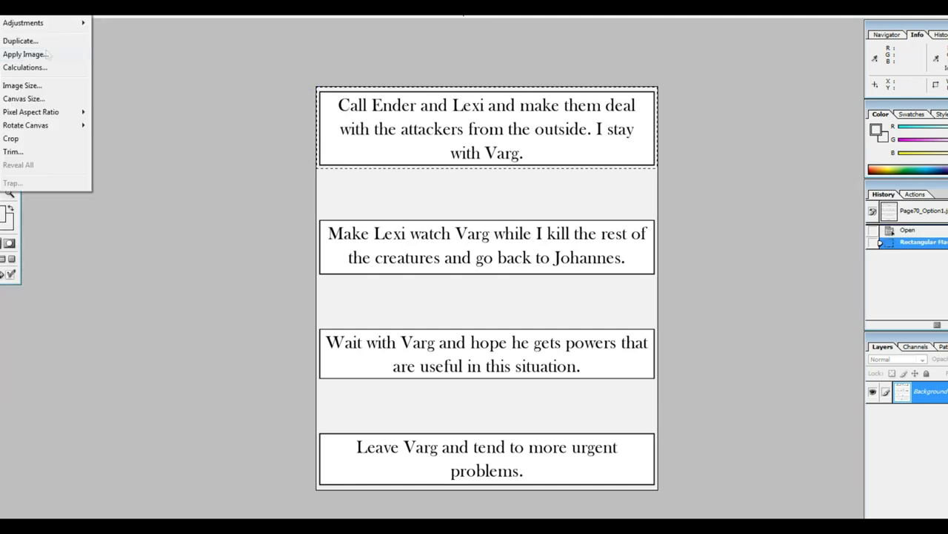
click(40, 138)
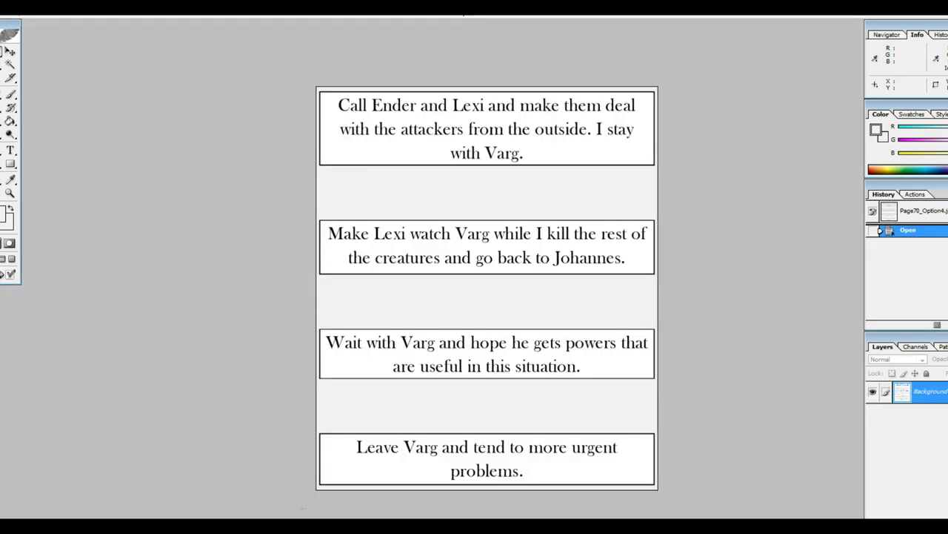
drag(303, 506, 696, 428)
key(alt+i)
click(40, 136)
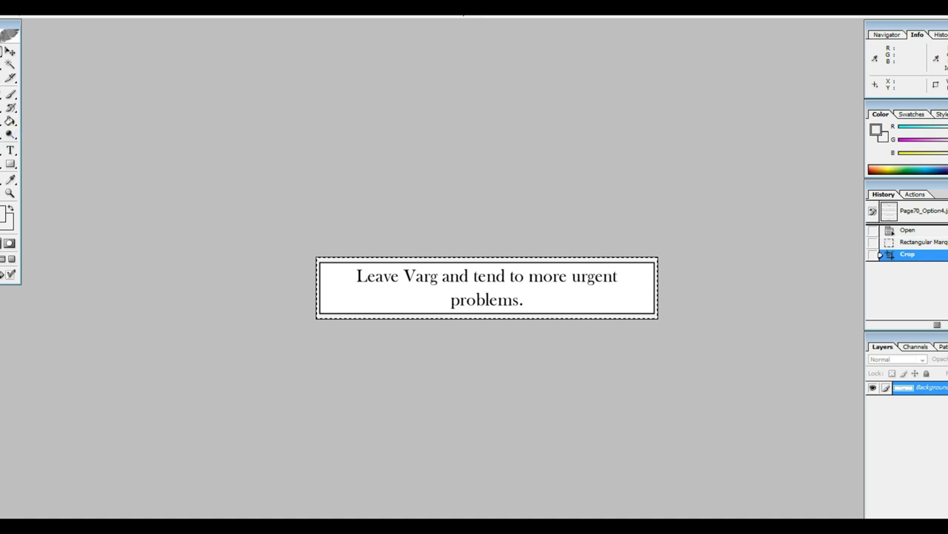
key(ctrl+w)
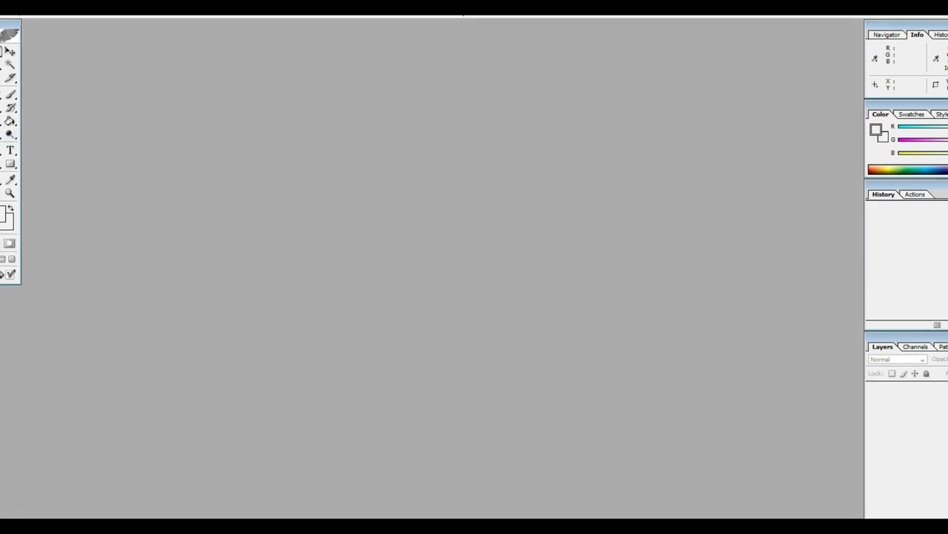
Step: Check the cropped Page70_Option sizes, such as Option4 at 1134 x 204, then return to Chapter Tools
key(alt+Tab)
click(352, 107)
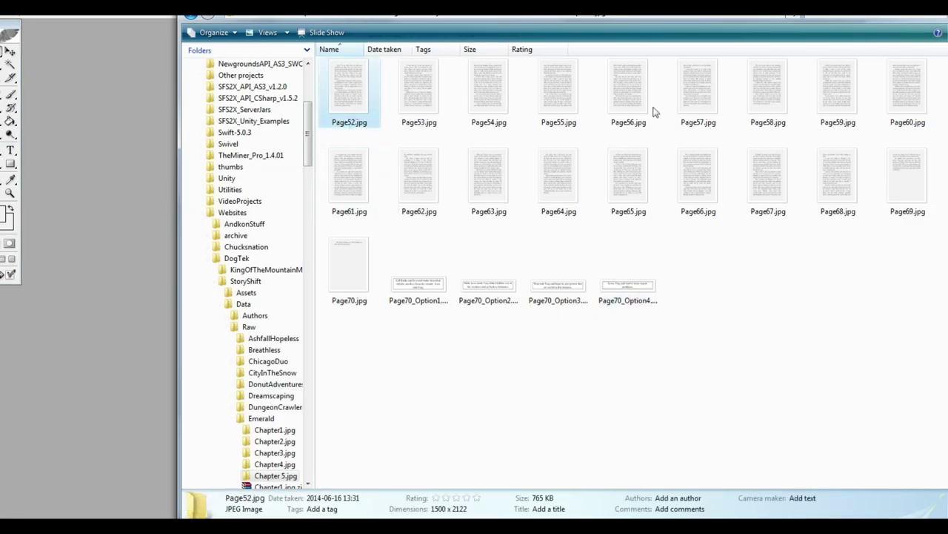
click(563, 184)
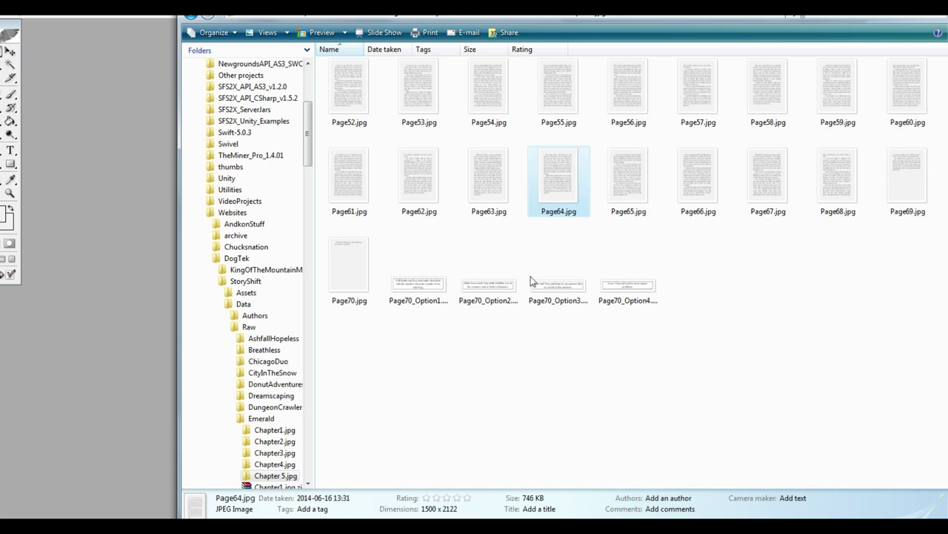
click(419, 280)
click(466, 292)
click(656, 290)
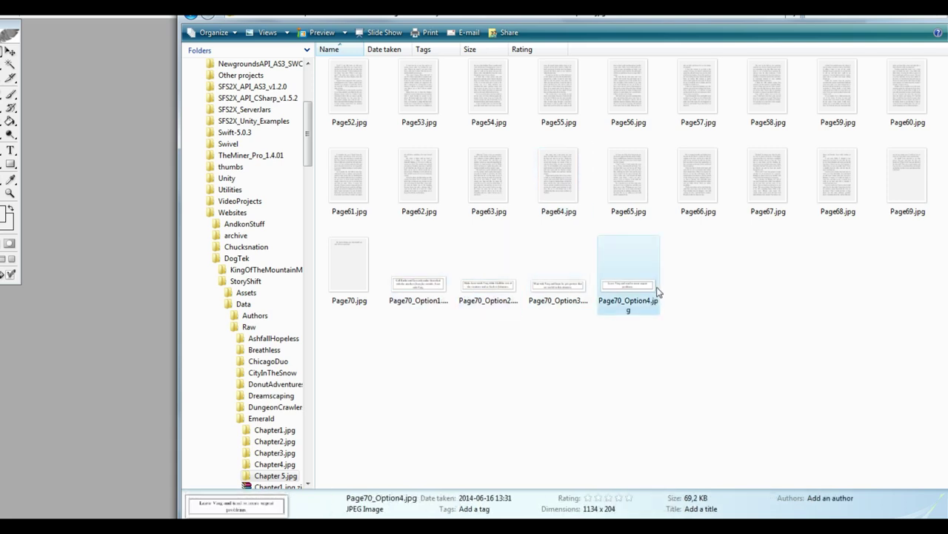
key(alt+Tab)
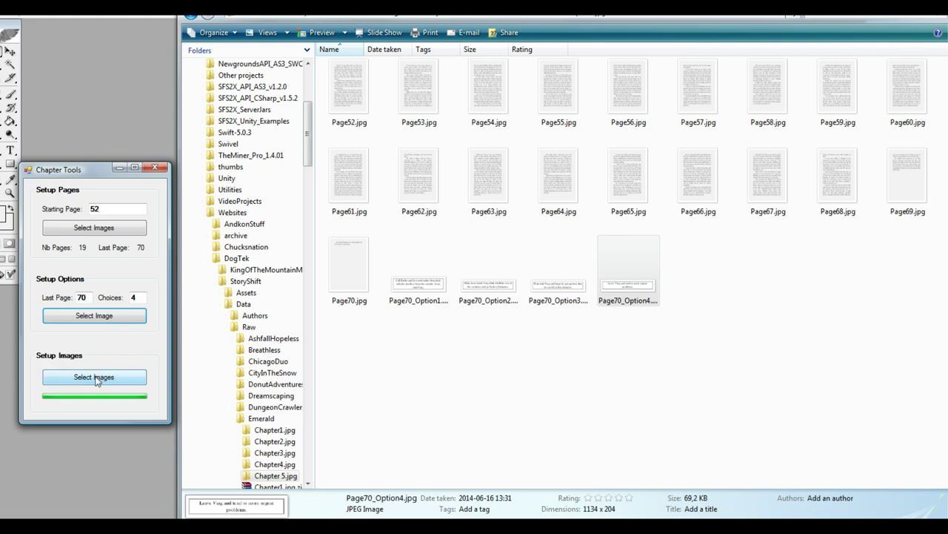
Step: Run Setup Images on all 23 chapter page and option files
click(94, 377)
click(237, 297)
key(ctrl+a)
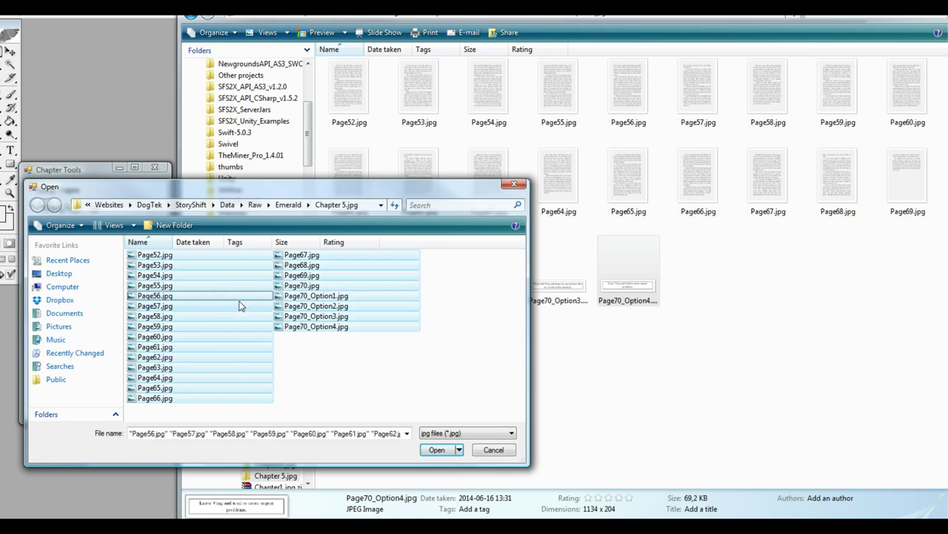
click(434, 455)
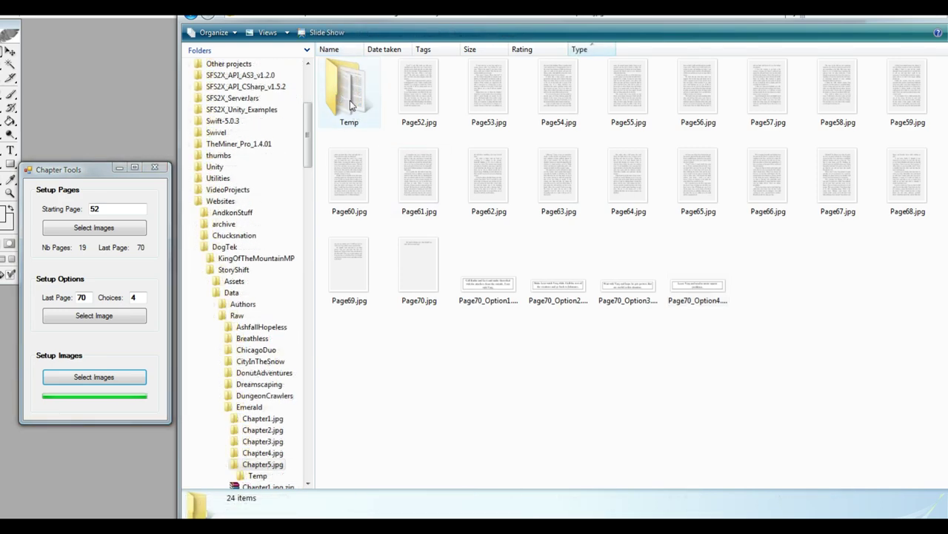
Step: Review the HighRes and LowRes variants in Temp, select all 138 images, and go back to Raw
double_click(352, 105)
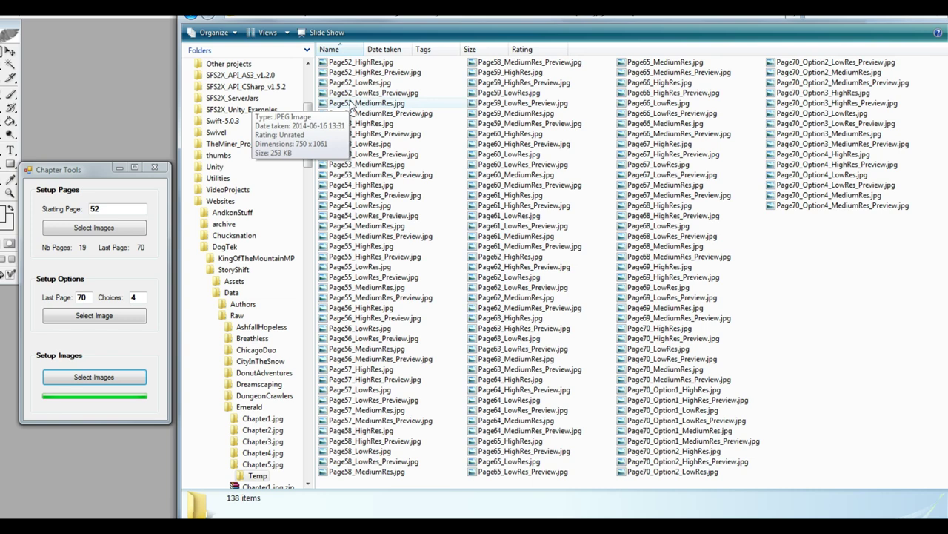
click(362, 63)
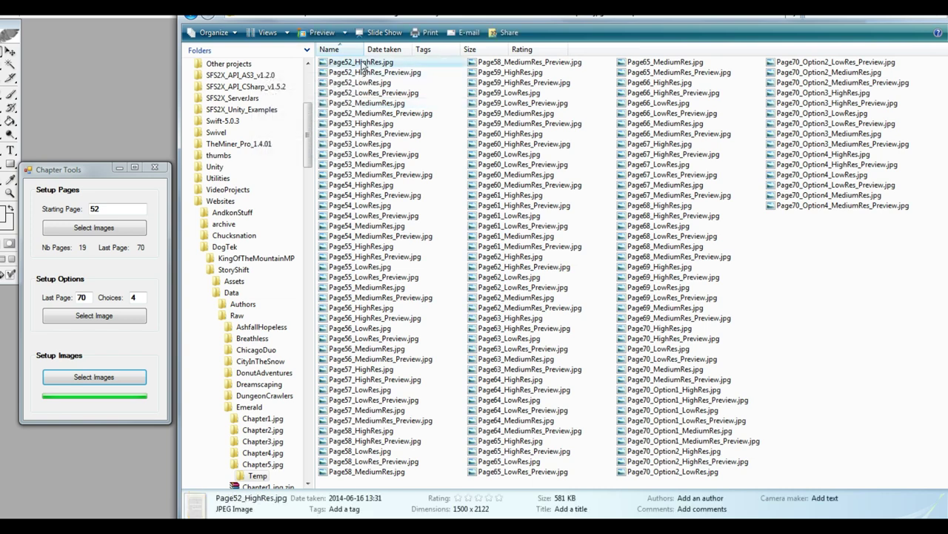
key(Down)
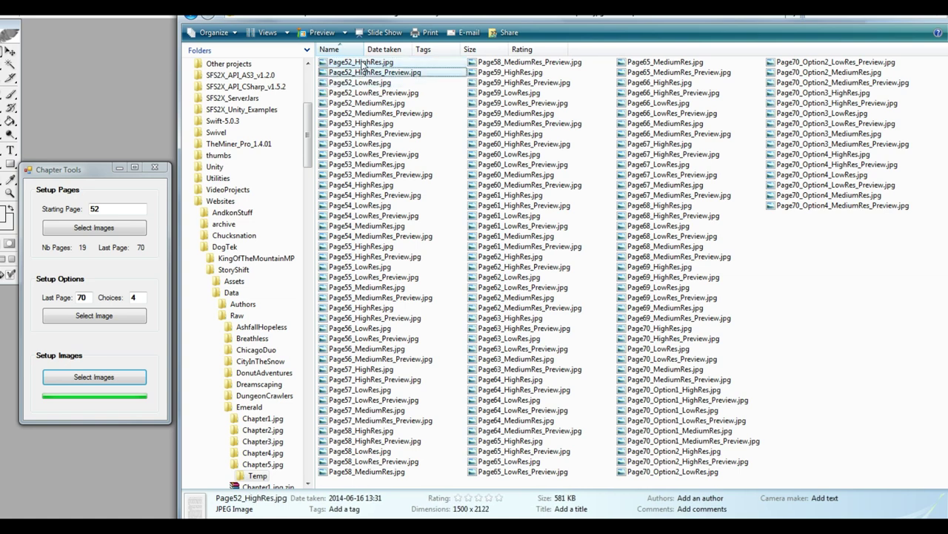
key(Down)
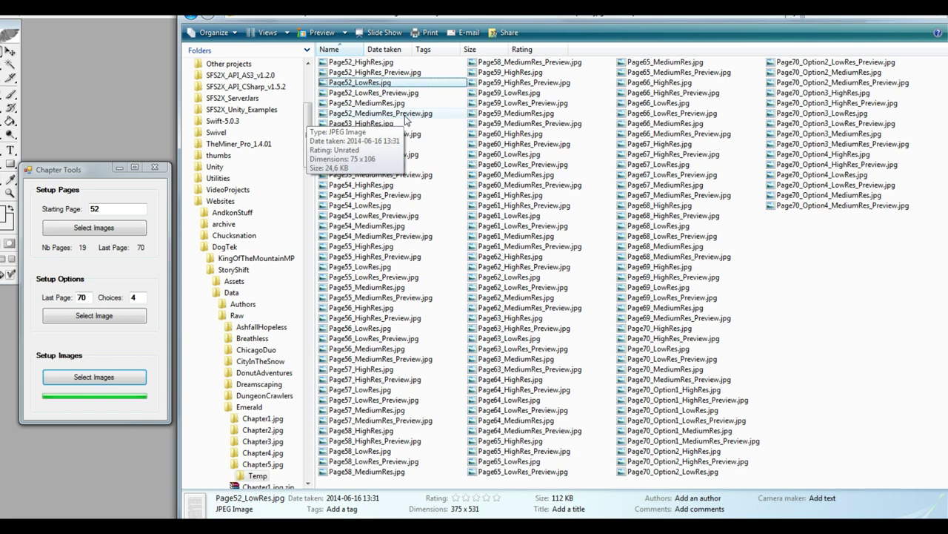
click(809, 125)
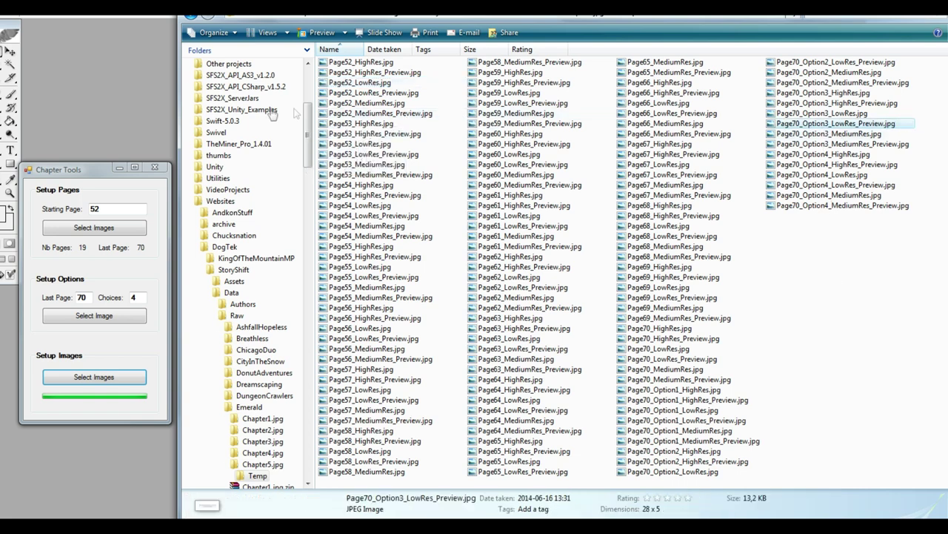
click(356, 93)
key(ctrl+a)
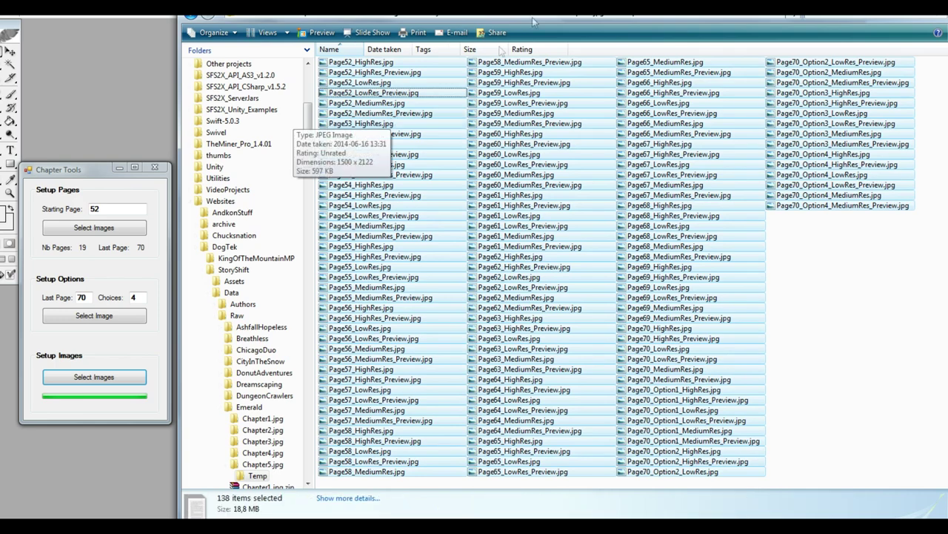
click(478, 16)
double_click(338, 75)
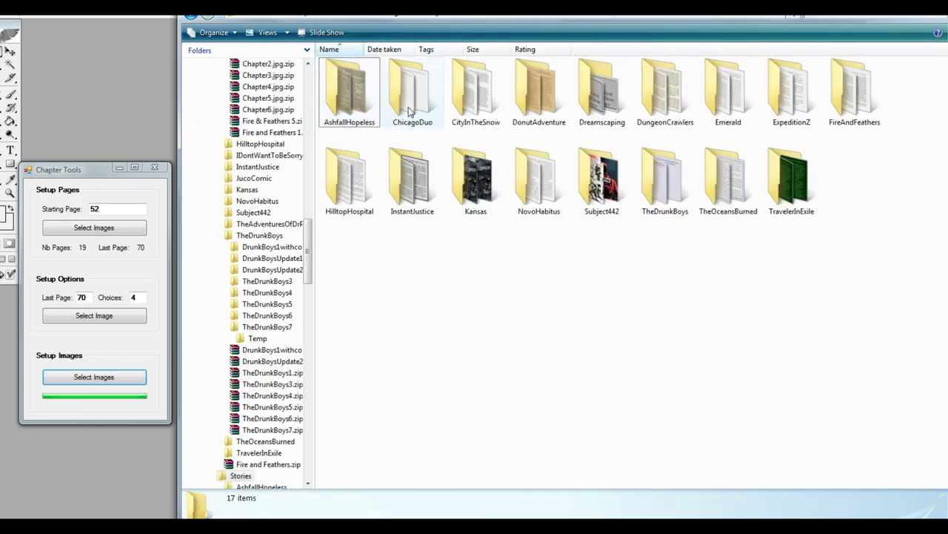
Step: Paste the generated page images into the server's Emerald story folder, then switch to Chrome
double_click(728, 91)
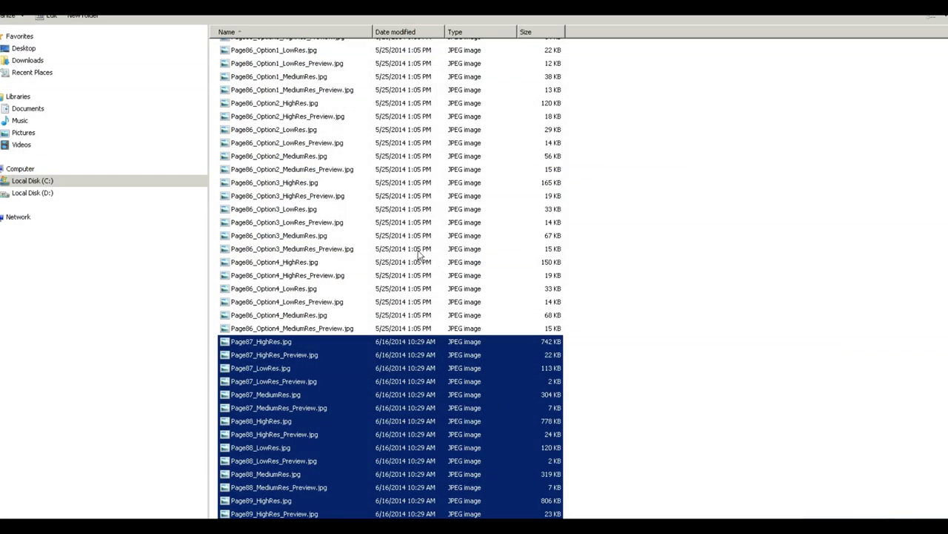
click(306, 276)
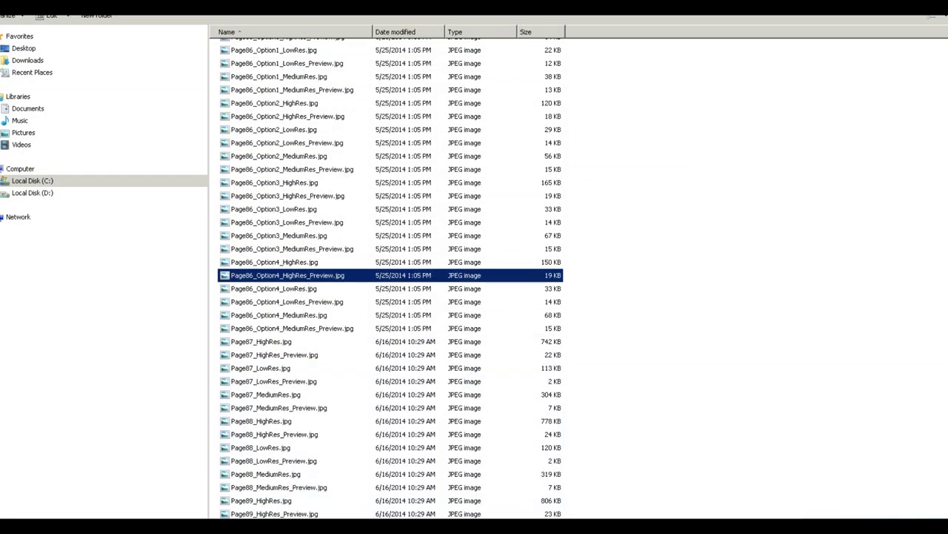
key(BackSpace)
double_click(244, 130)
click(283, 260)
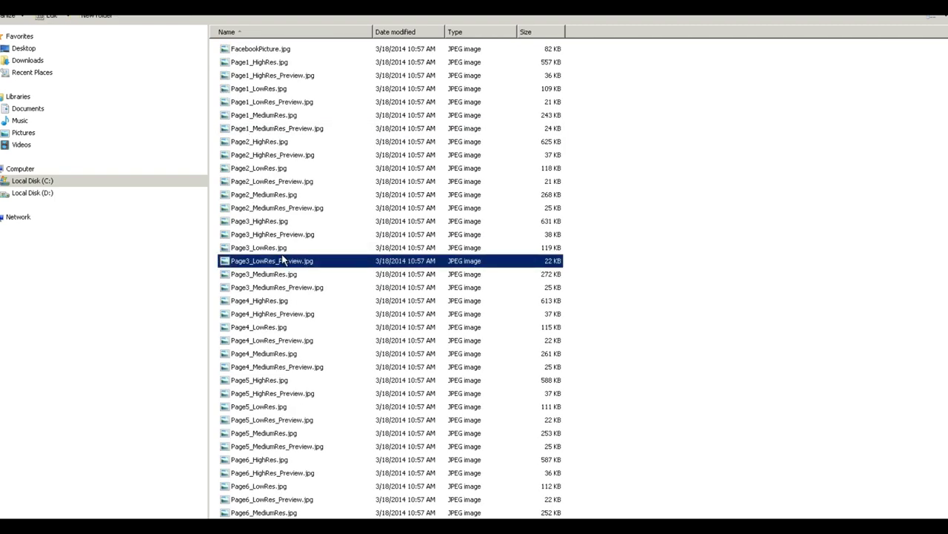
click(270, 221)
scroll(294, 363, down, 10)
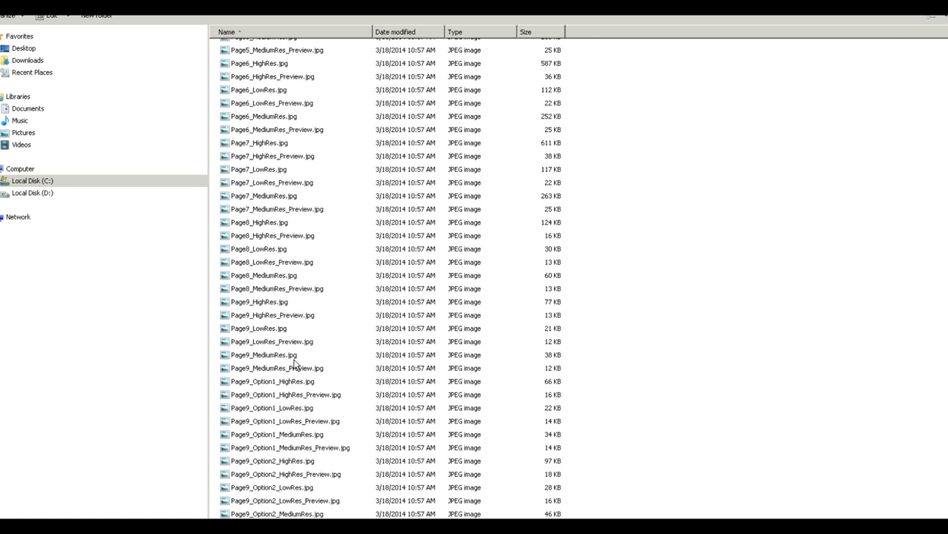
key(ctrl+v)
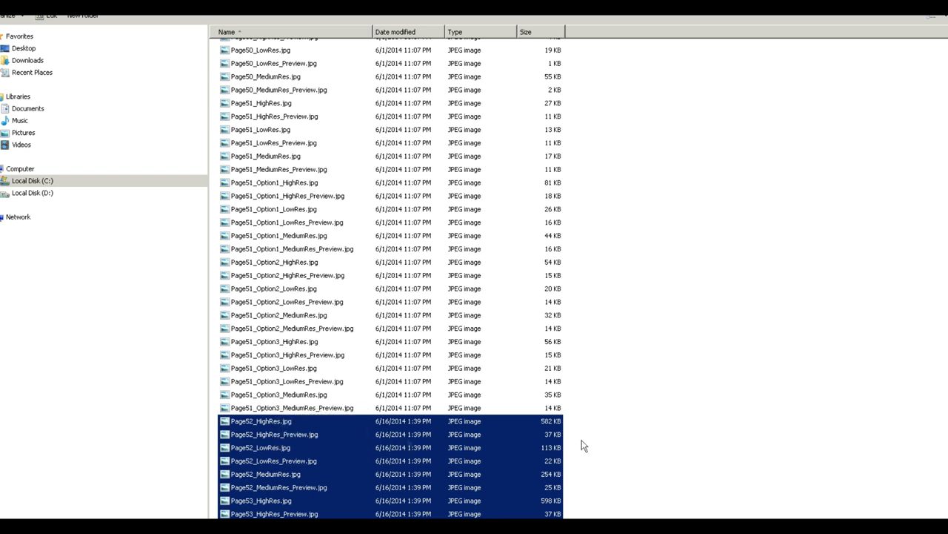
key(alt+Tab)
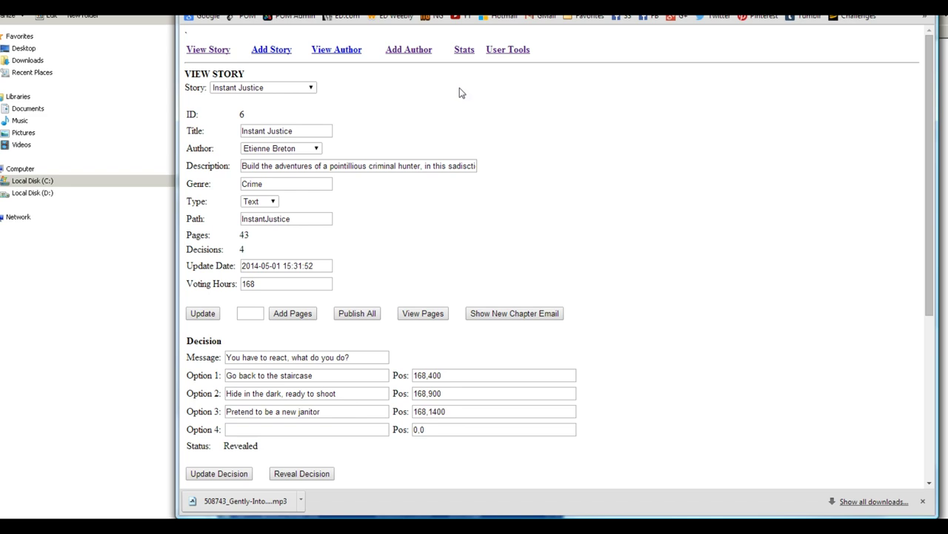
Step: Select the Emerald story and add 19 pages, bringing it to 70 pages
click(272, 89)
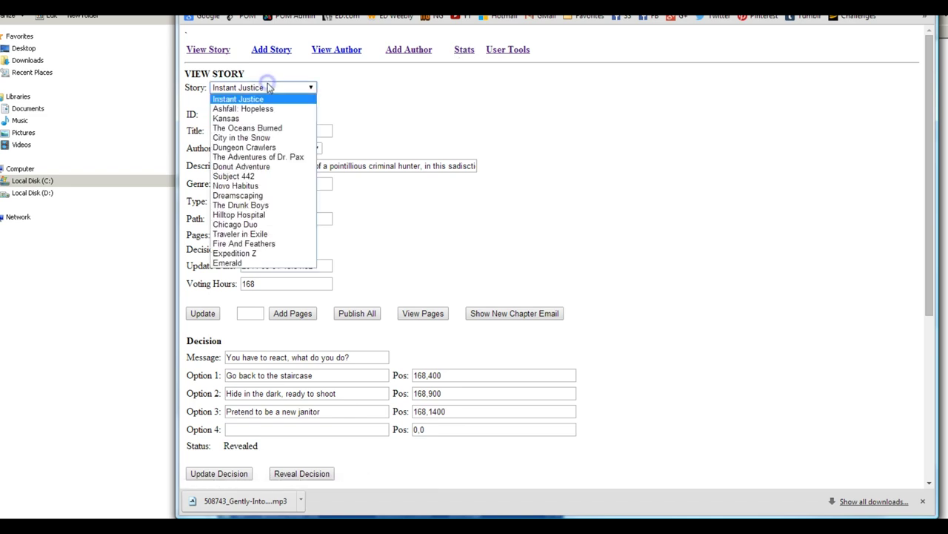
click(239, 263)
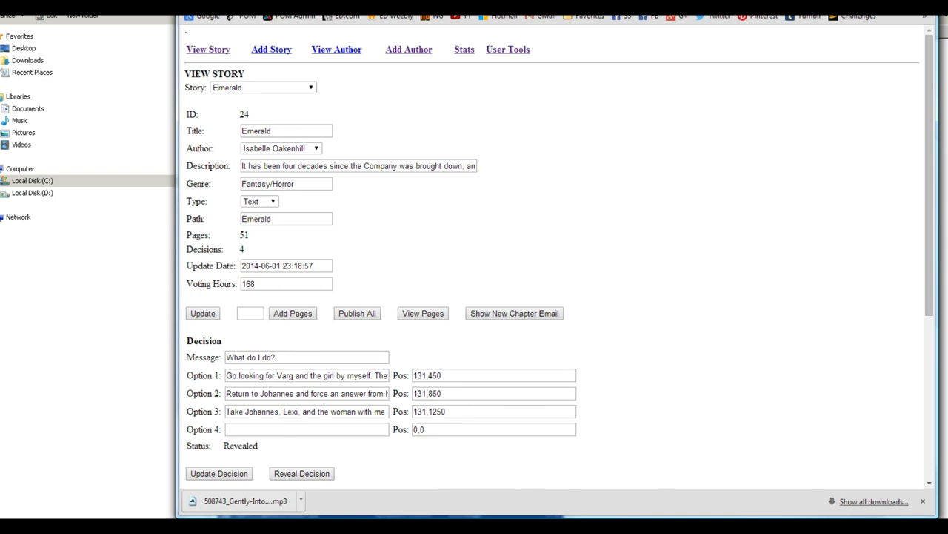
key(alt+Tab)
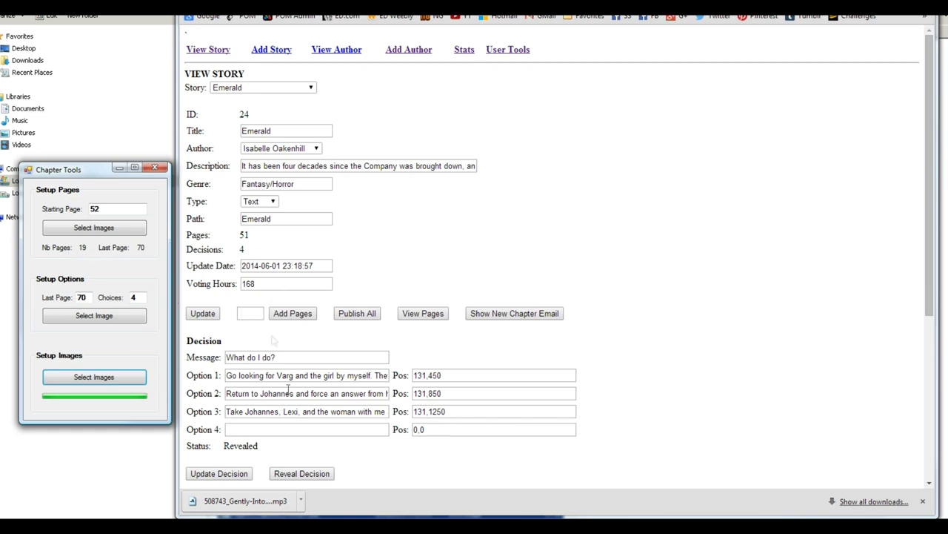
drag(258, 445, 234, 445)
click(251, 313)
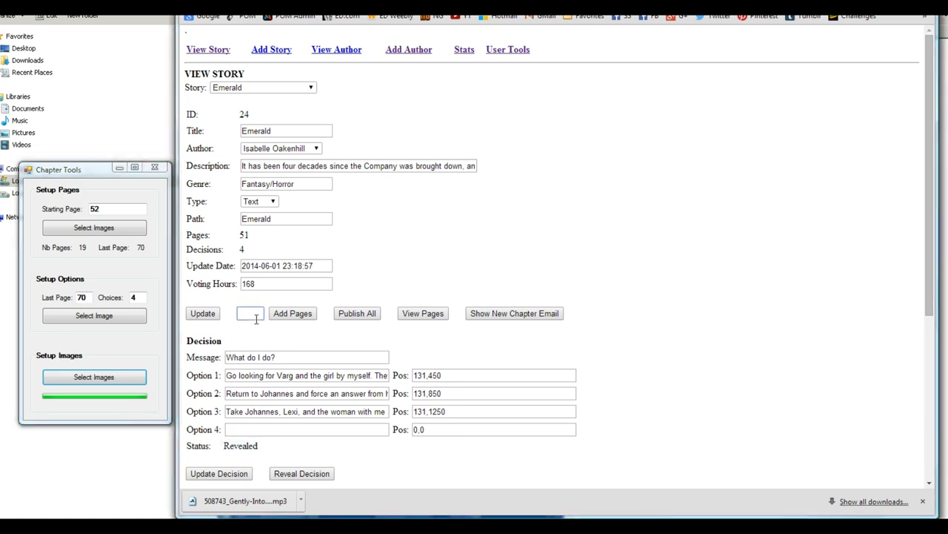
text(19)
click(296, 314)
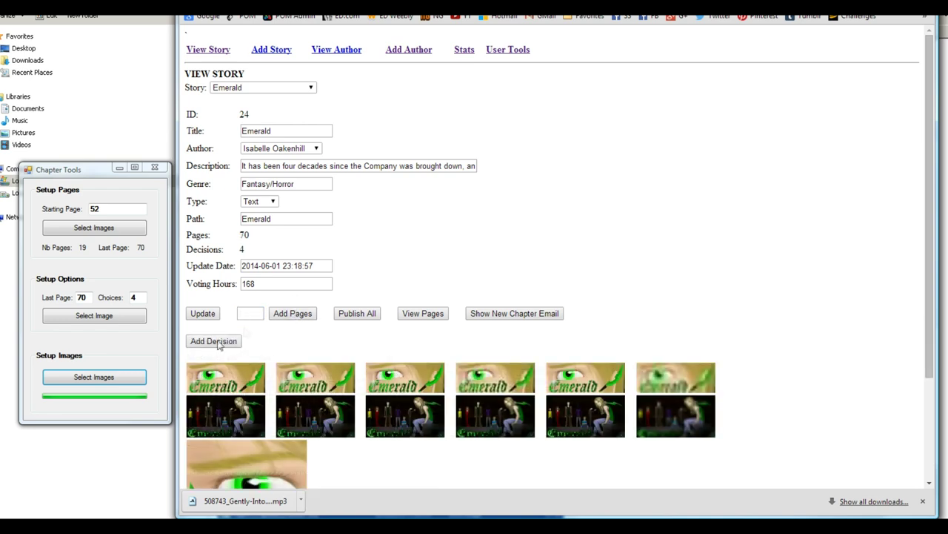
Step: Add a new decision with the message "What should I go with?"
click(213, 342)
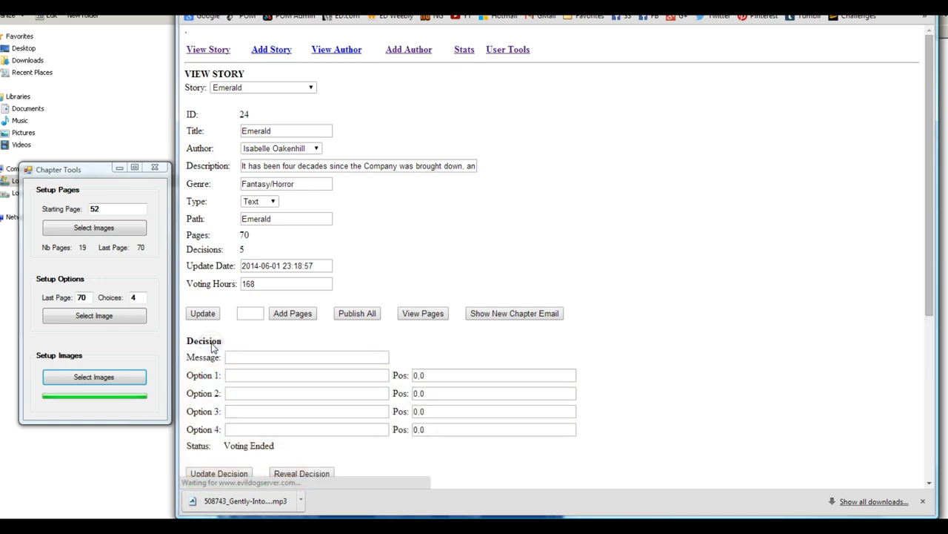
click(261, 359)
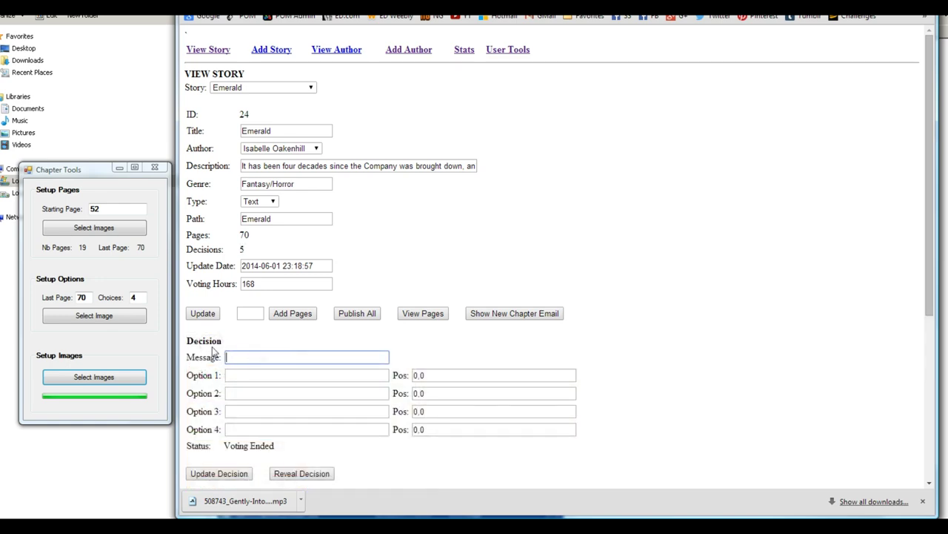
click(196, 526)
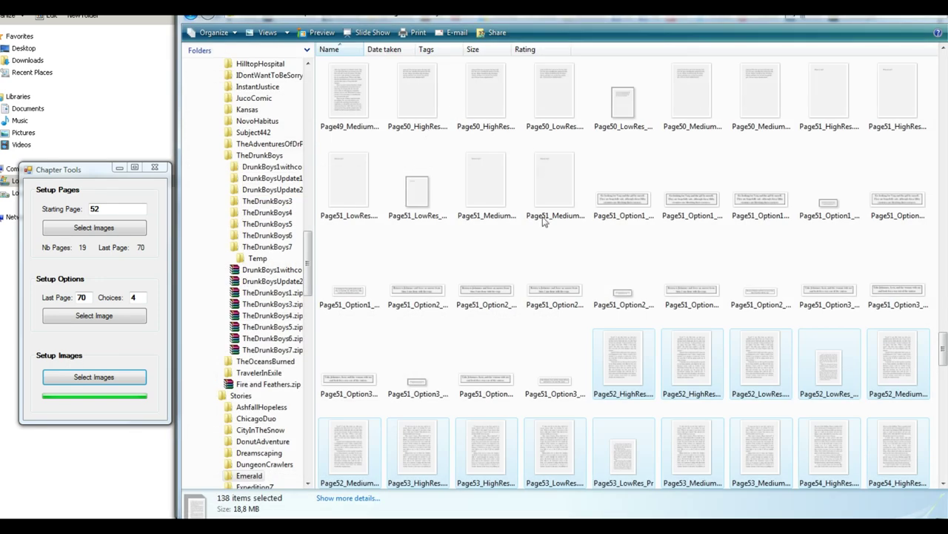
key(BackSpace)
double_click(339, 72)
double_click(355, 154)
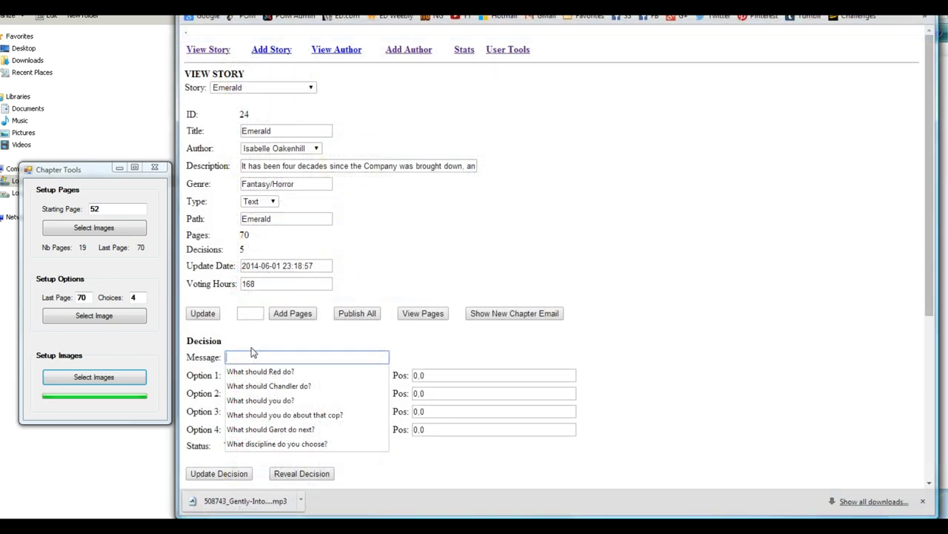
text(should I go with?)
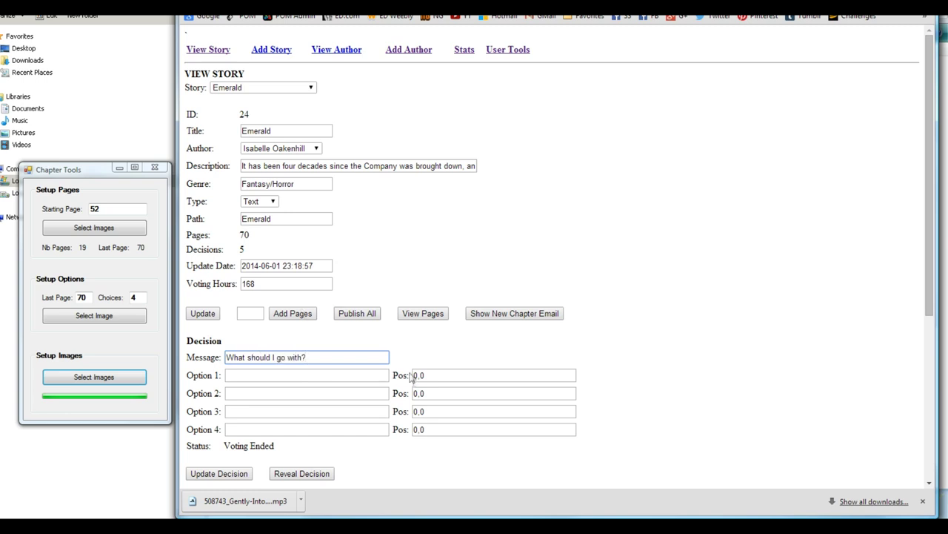
Step: Set the four option positions to 1314,300, 1314,700, 1314,1100 and 1314,1500
click(415, 377)
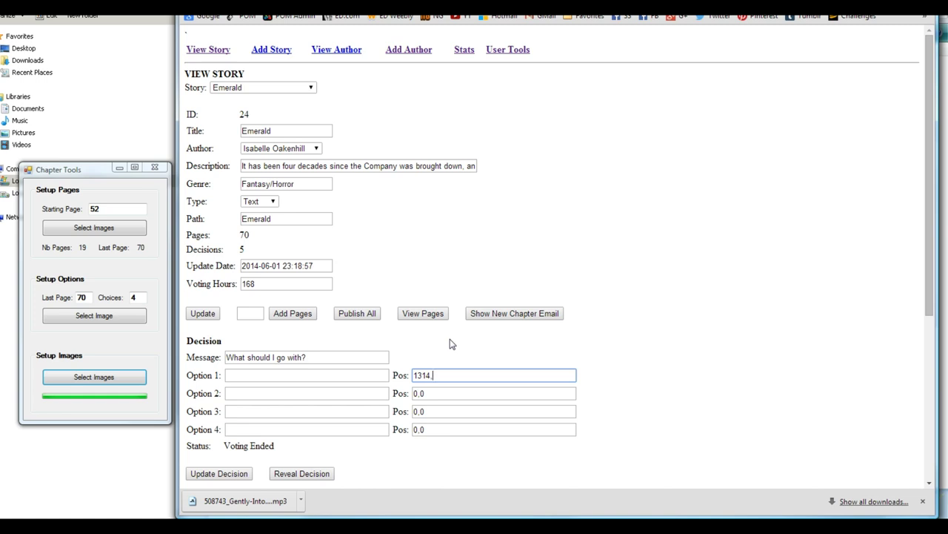
key(Tab)
key(Tab)
text(1314,300)
key(Tab)
key(Tab)
text(1314,300)
key(Tab)
key(Tab)
text(1314,300)
click(439, 388)
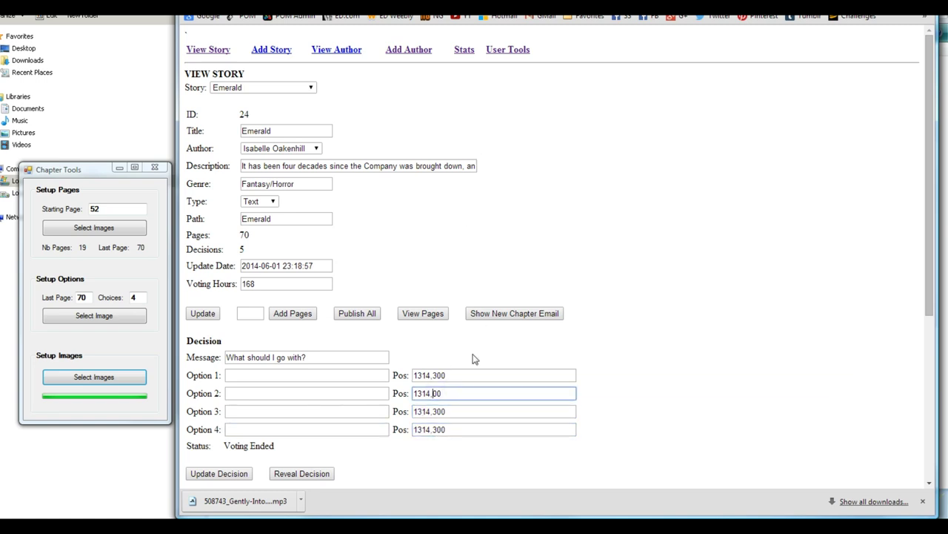
key(Tab)
key(End)
key(Tab)
key(End)
key(Left)
key(Left)
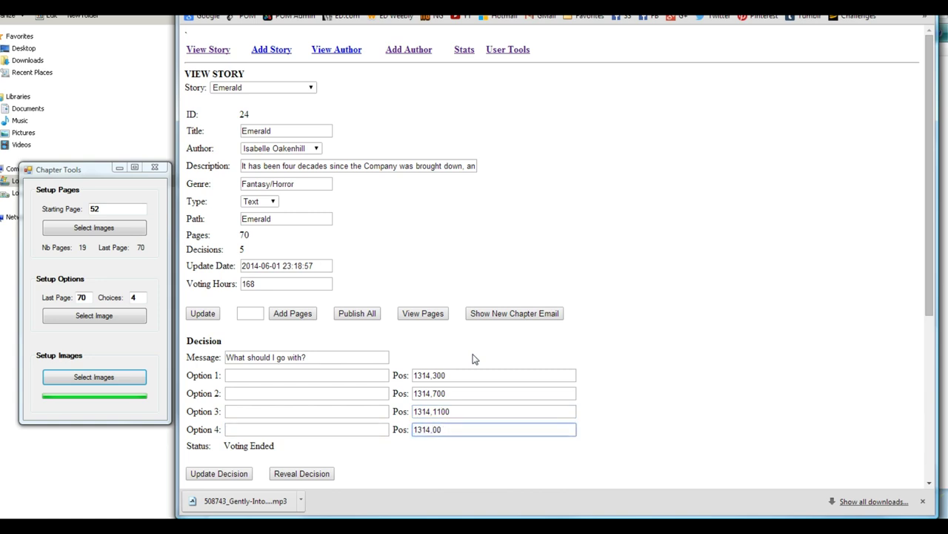
Step: Enter the option texts, including one ending "the attackers from the outside.", and save the decision
click(249, 376)
click(246, 375)
key(alt+Tab)
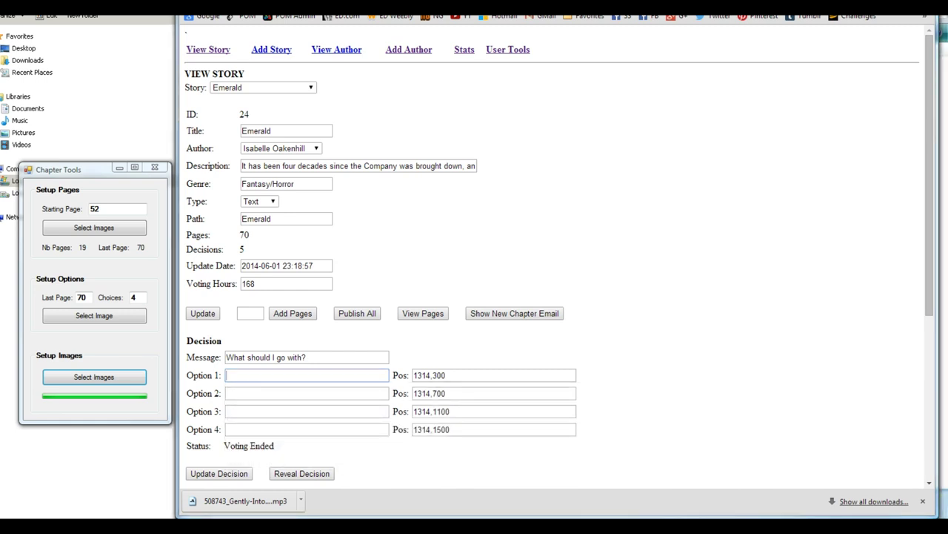
click(240, 377)
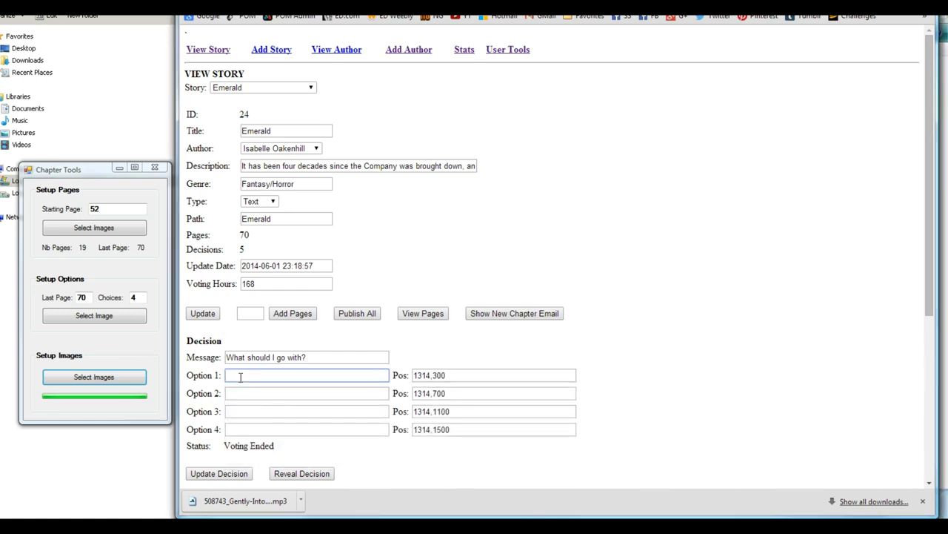
text(Ca)
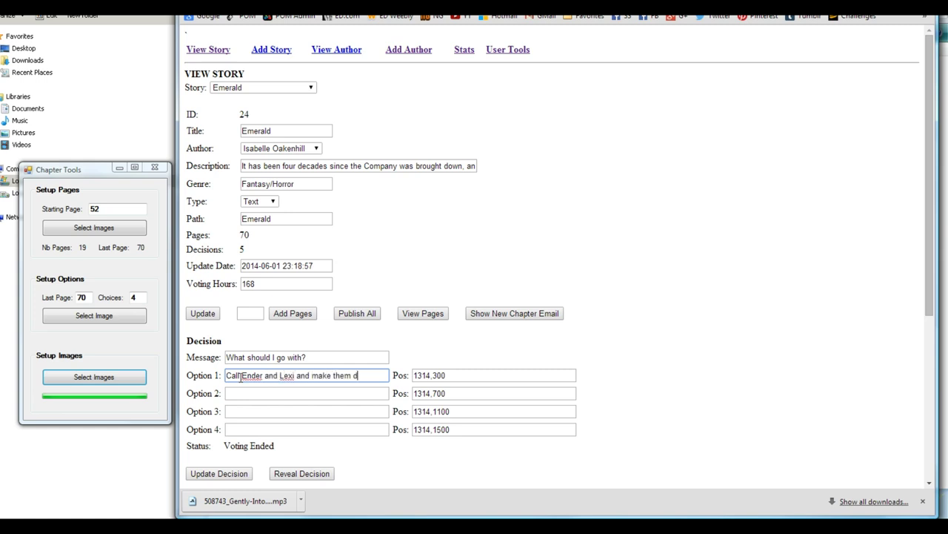
text(th the attackers)
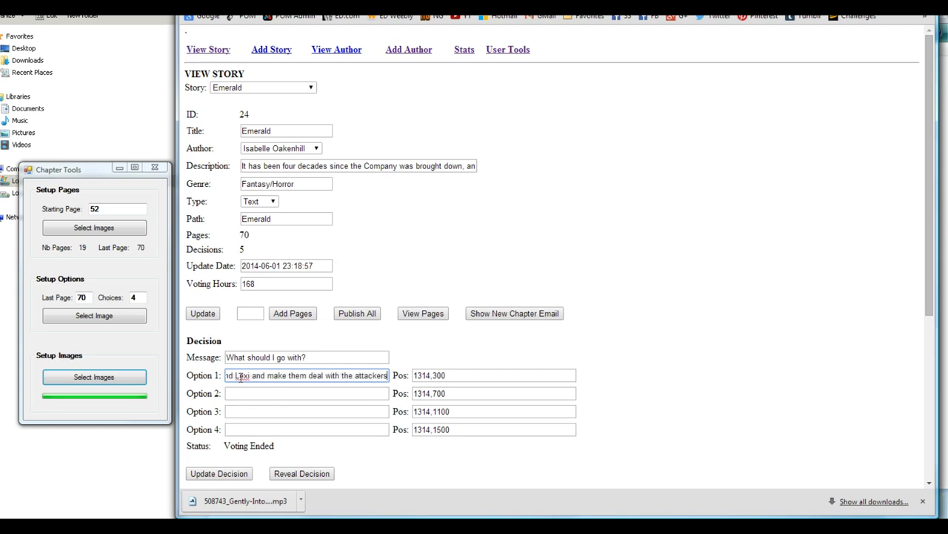
text( from the outside.)
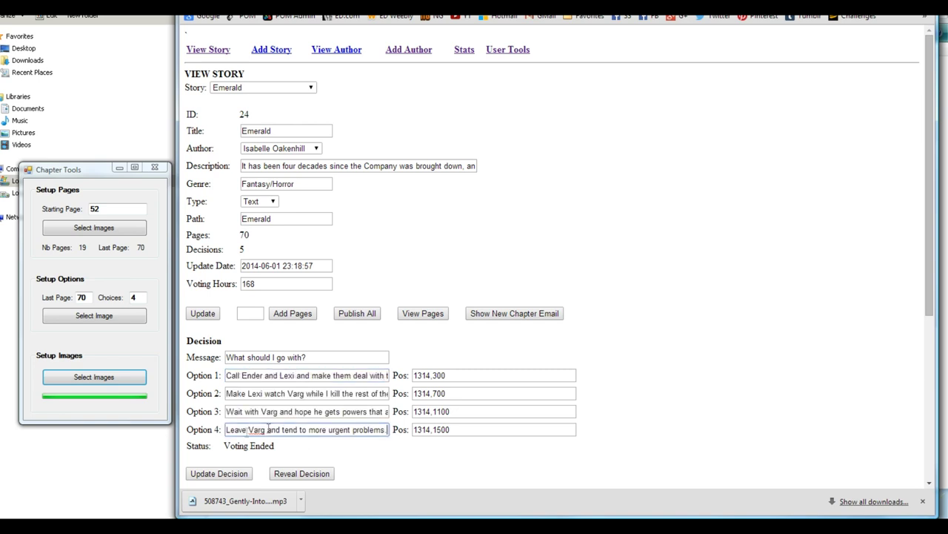
scroll(489, 352, down, 2)
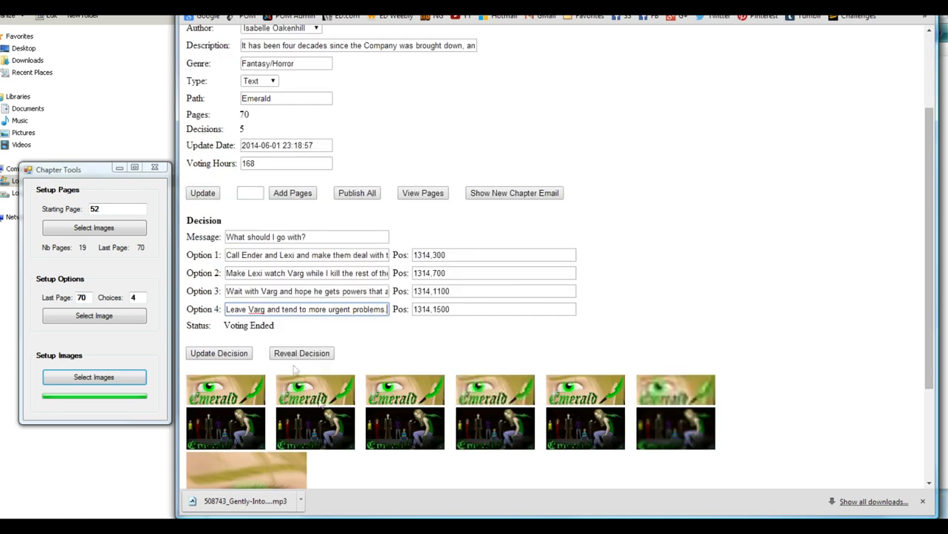
drag(265, 309, 249, 309)
click(243, 352)
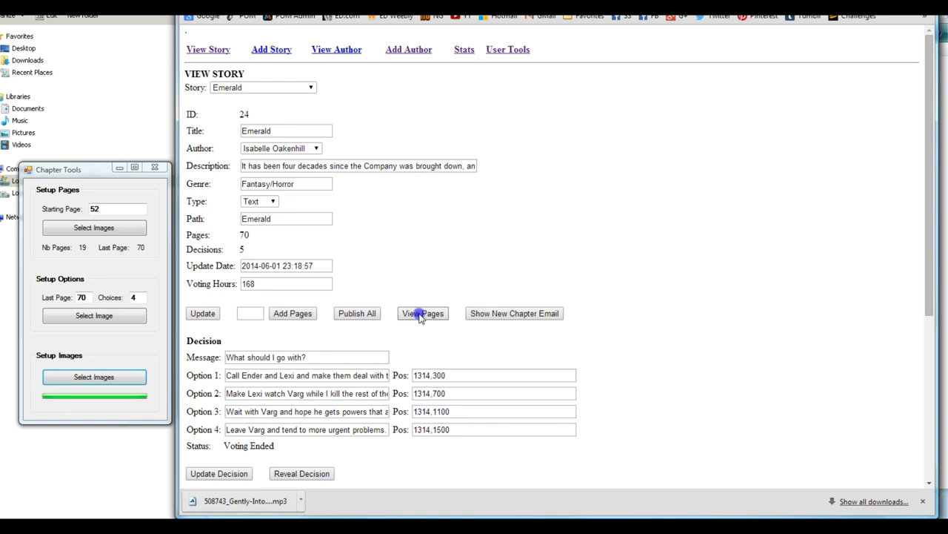
Step: Scroll through Emerald's page and option thumbnails to page 70, then go back to the story page
click(421, 314)
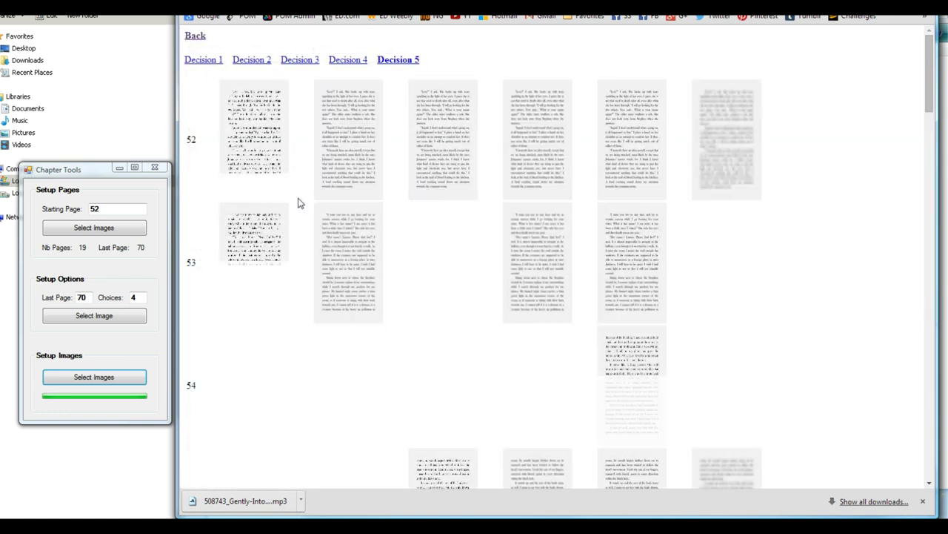
scroll(430, 342, down, 2)
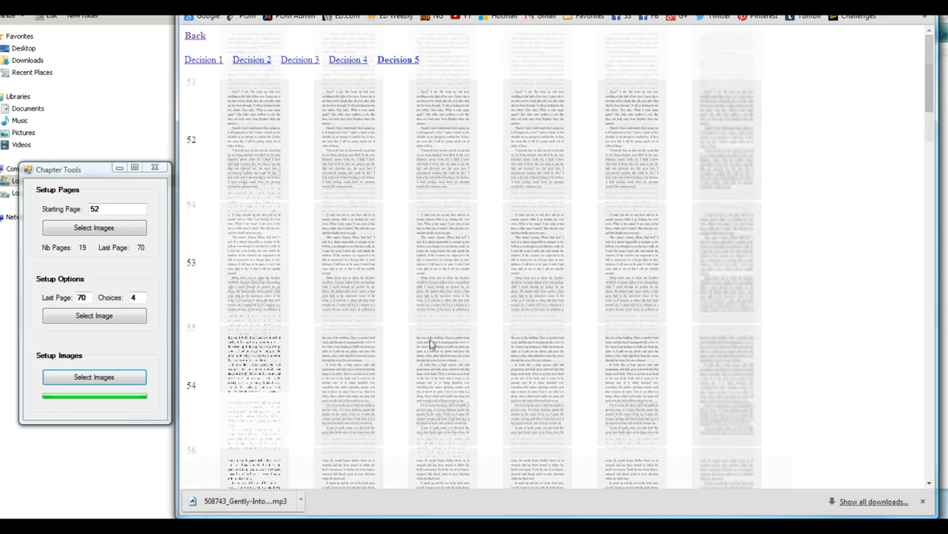
scroll(430, 342, down, 5)
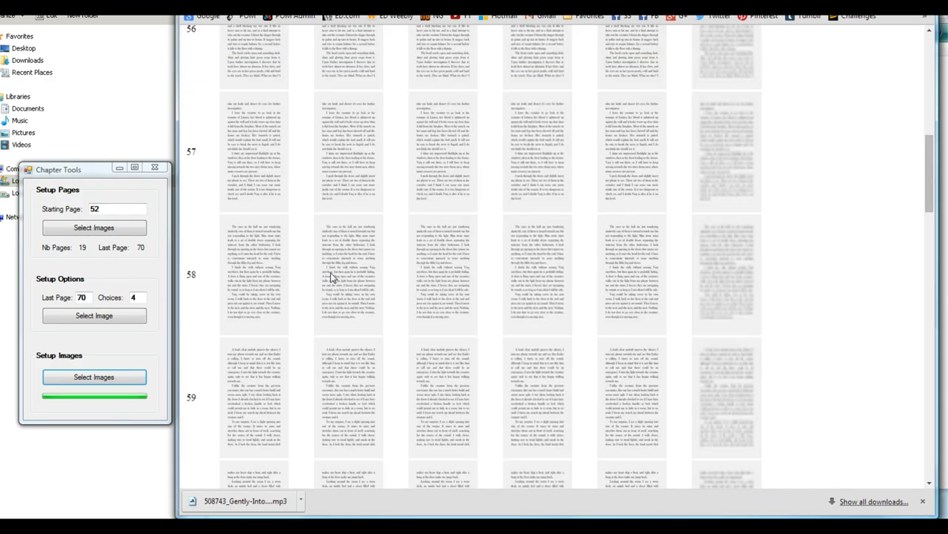
scroll(330, 272, down, 15)
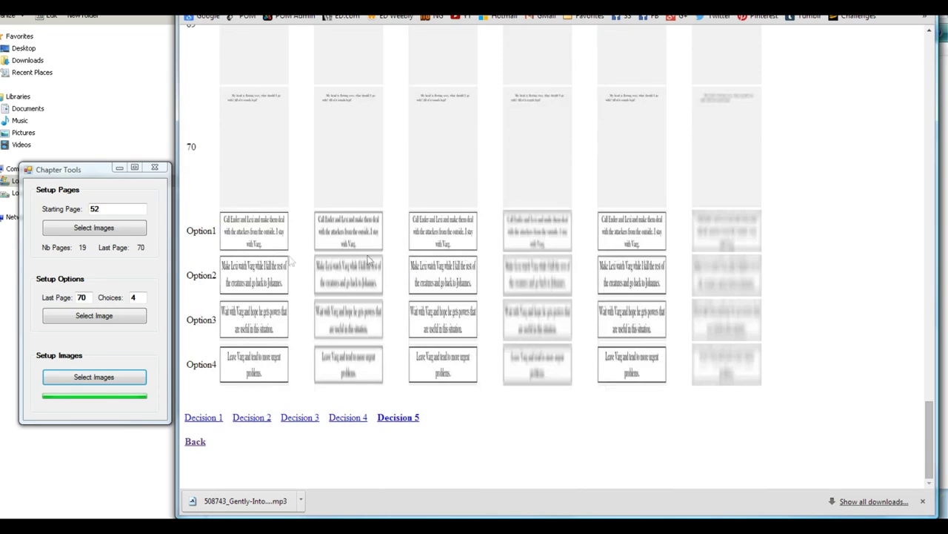
click(196, 443)
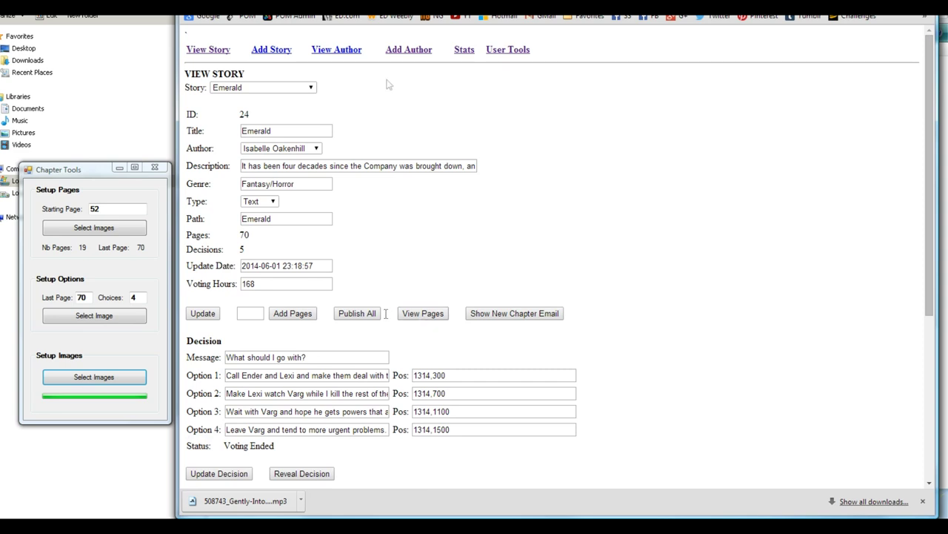
Step: Publish all of Emerald's new pages with Publish All
scroll(388, 264, down, 3)
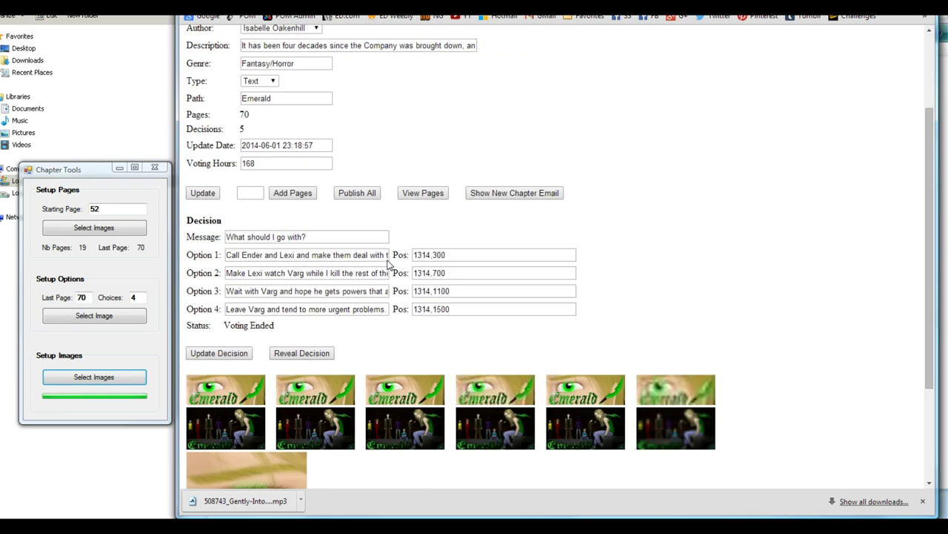
scroll(387, 261, up, 3)
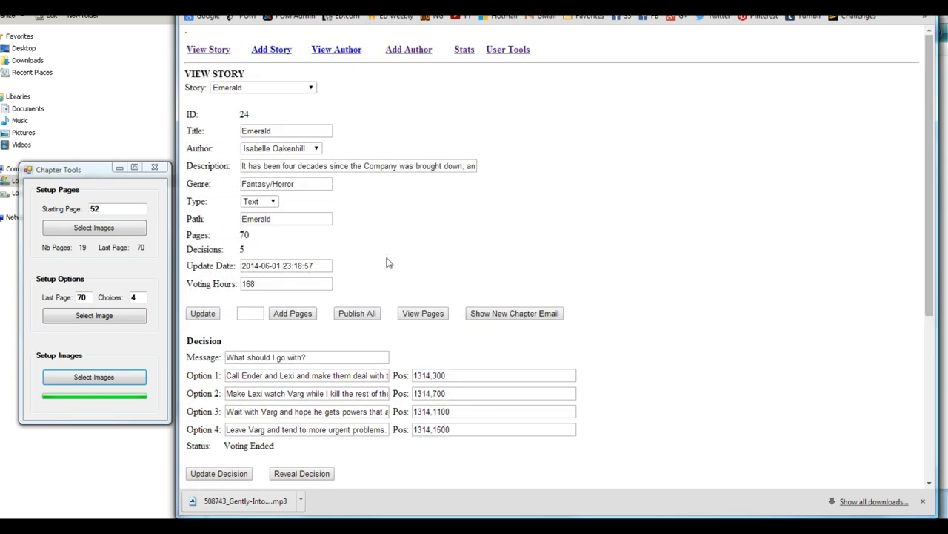
click(365, 315)
Step: Go to the StoryShift game page on Newgrounds via the developer's profile
click(437, 16)
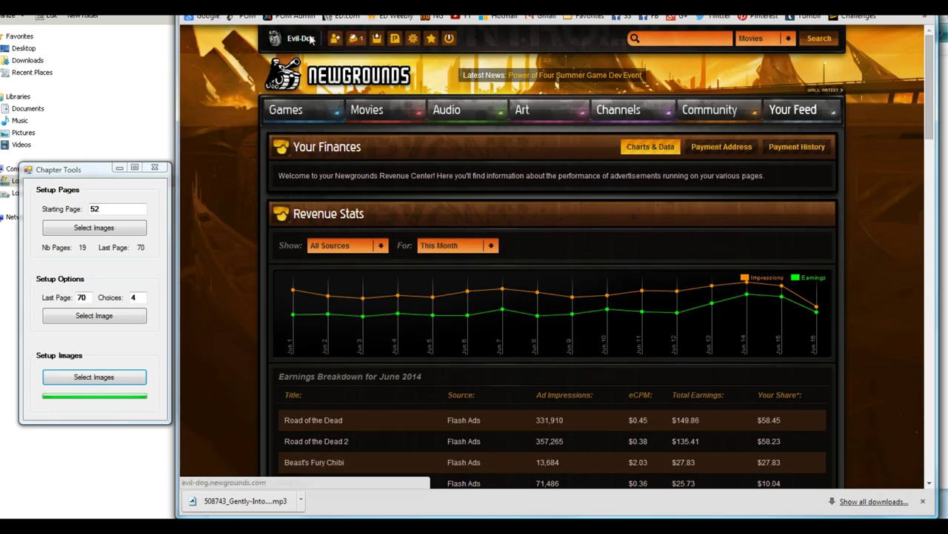
click(310, 39)
scroll(543, 328, down, 3)
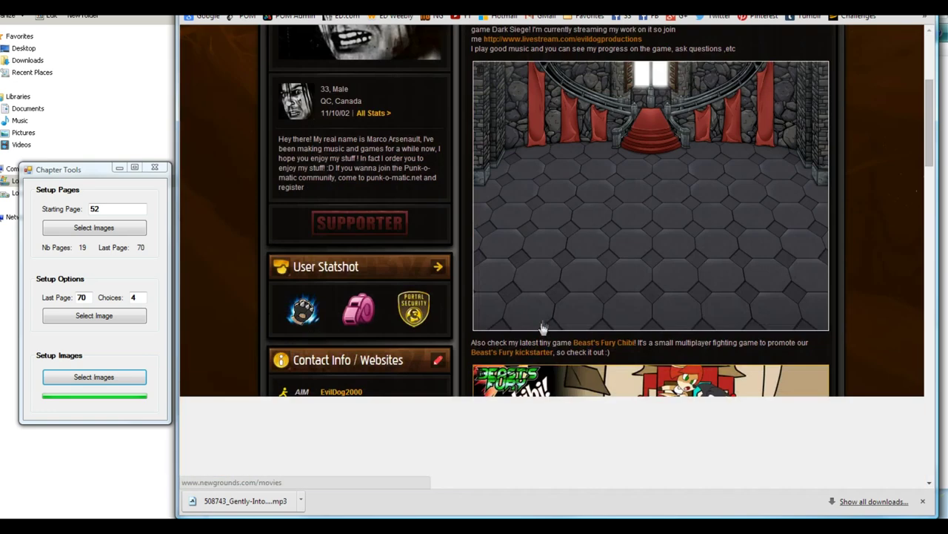
scroll(543, 327, down, 4)
click(518, 295)
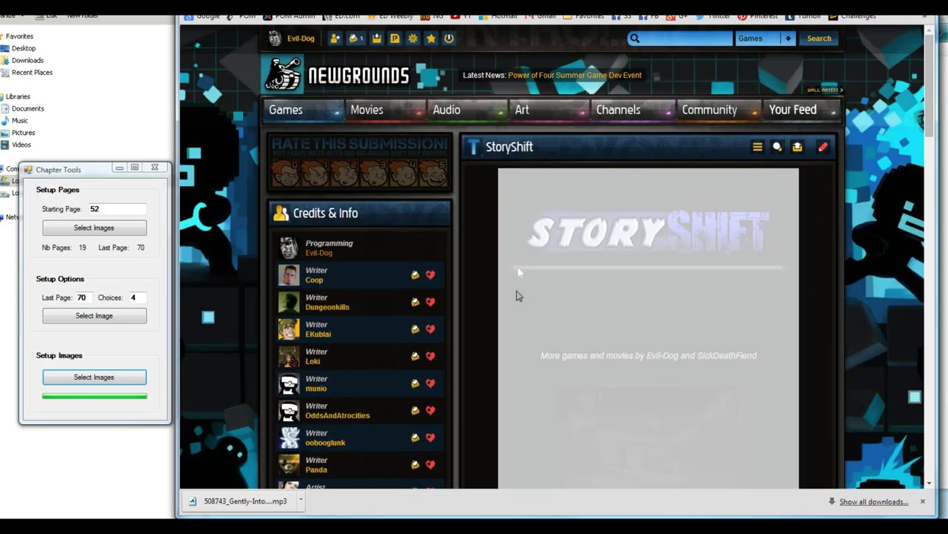
scroll(711, 252, down, 2)
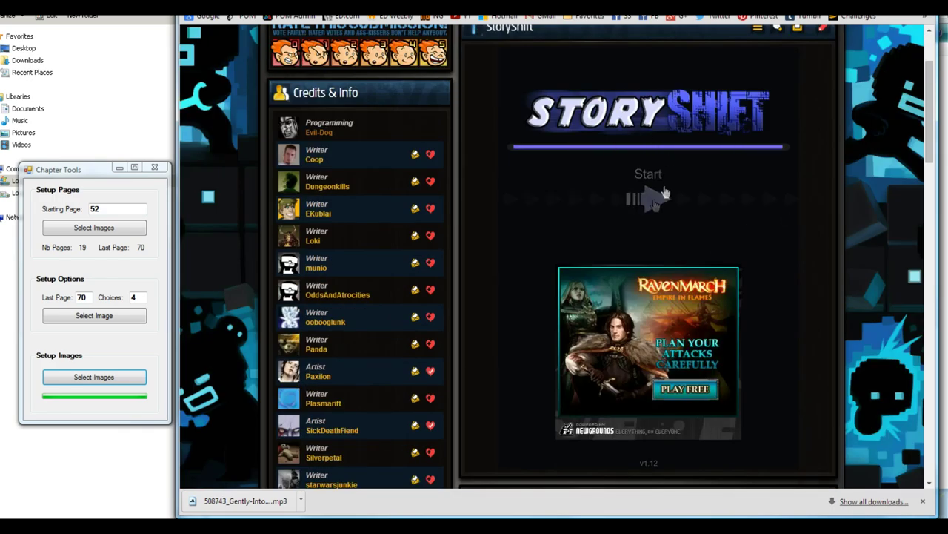
Step: Start StoryShift, skip the intro and accept the automatic login
click(653, 198)
scroll(763, 311, down, 2)
click(783, 334)
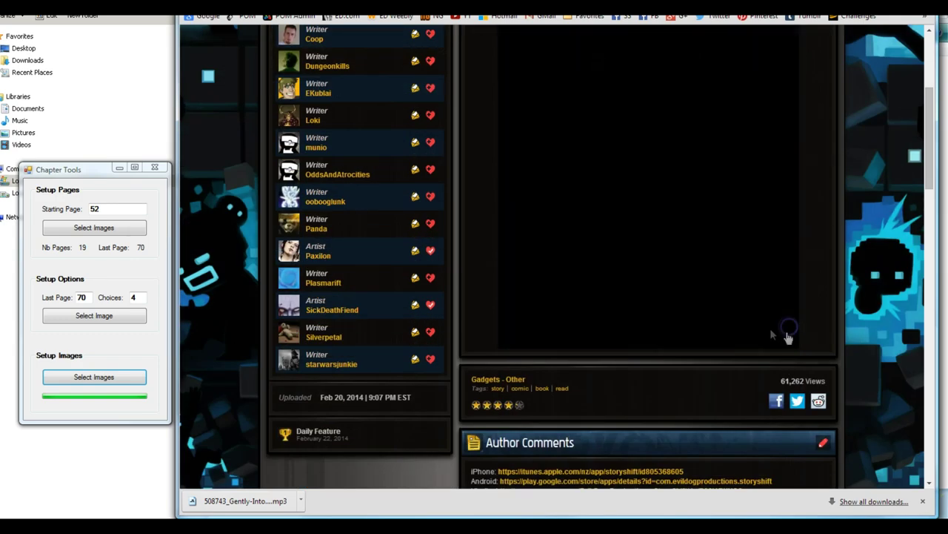
scroll(661, 237, up, 2)
click(649, 439)
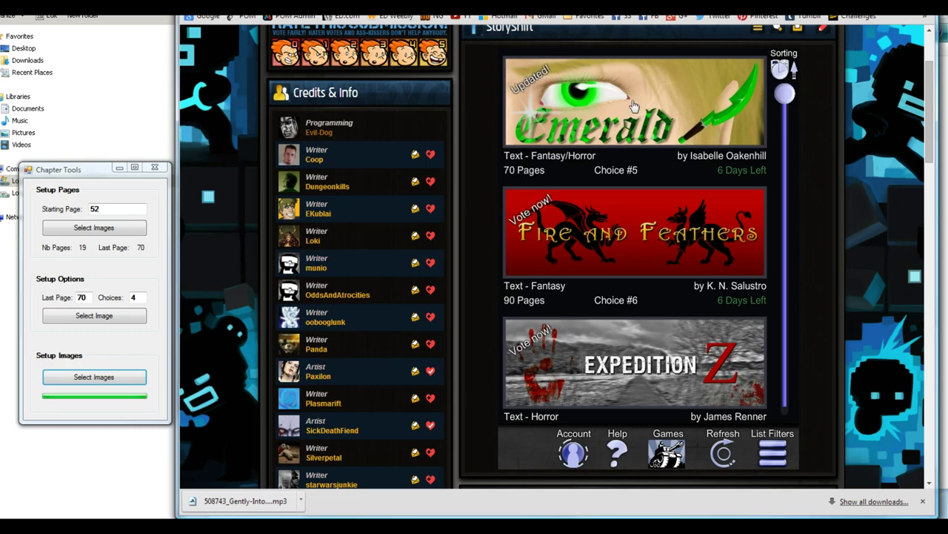
Step: Open Emerald and read on to page 70, its four-choice decision page
click(719, 168)
click(768, 453)
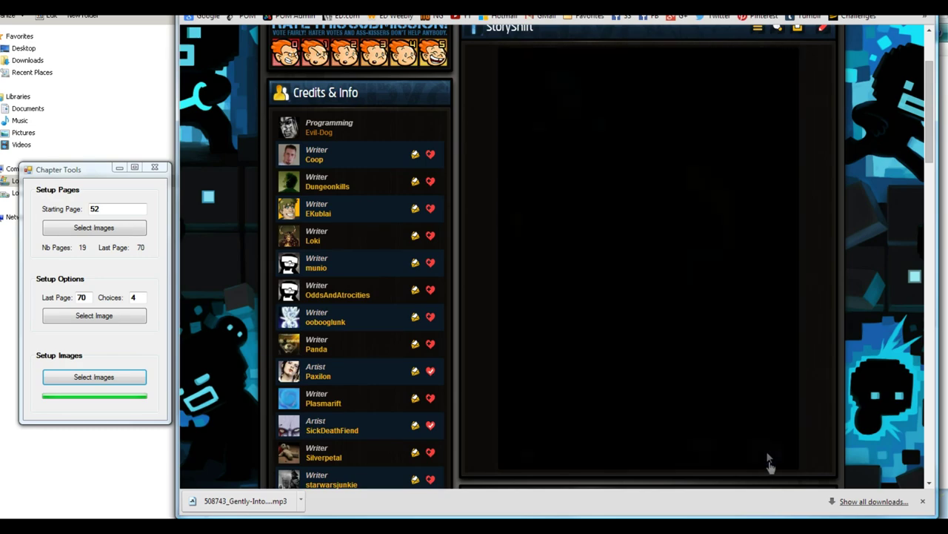
click(737, 455)
click(737, 455)
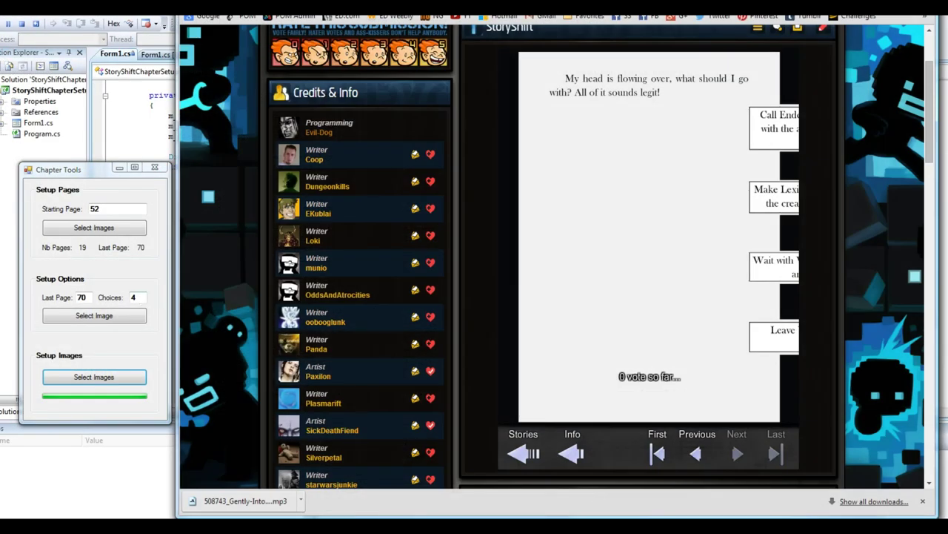
Step: Change the Option Pos x values to 190 and save with Update Decision
key(ctrl+Tab)
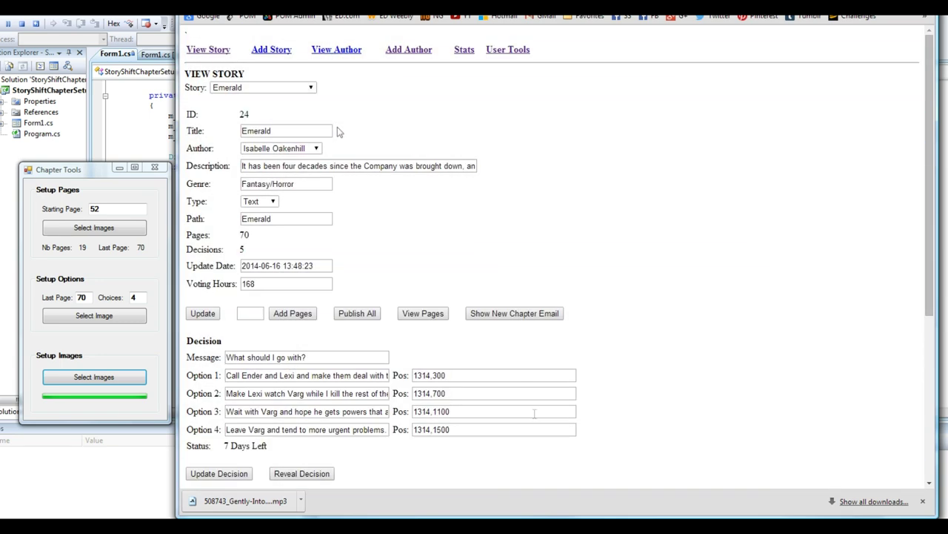
click(424, 376)
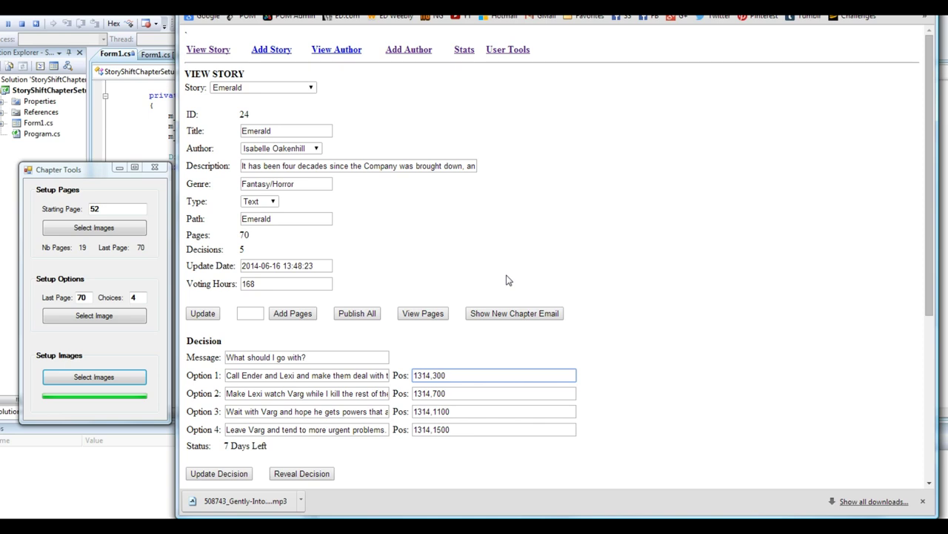
key(BackSpace)
key(BackSpace)
text(90)
drag(429, 393, 393, 429)
text(909090)
click(245, 473)
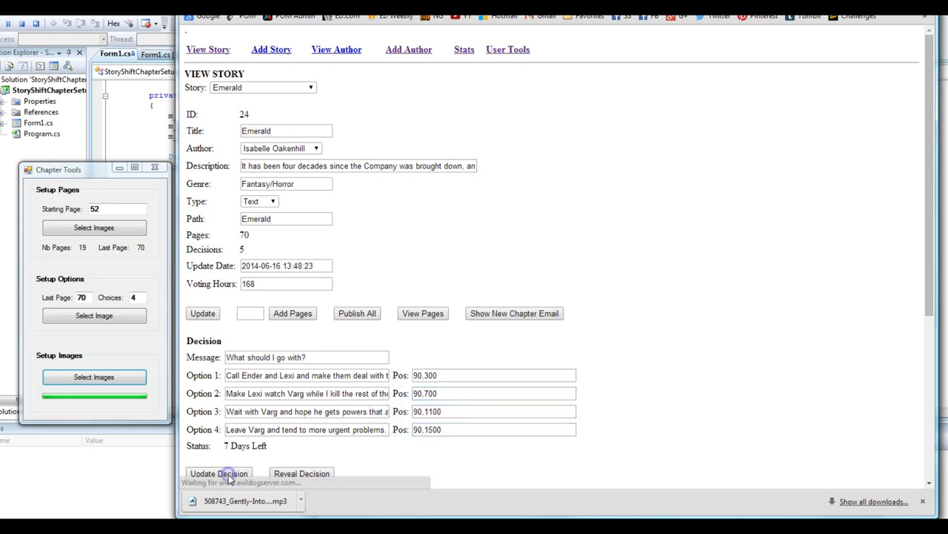
Step: Reload Emerald in the reader and check the decision page's choices
key(ctrl+Tab)
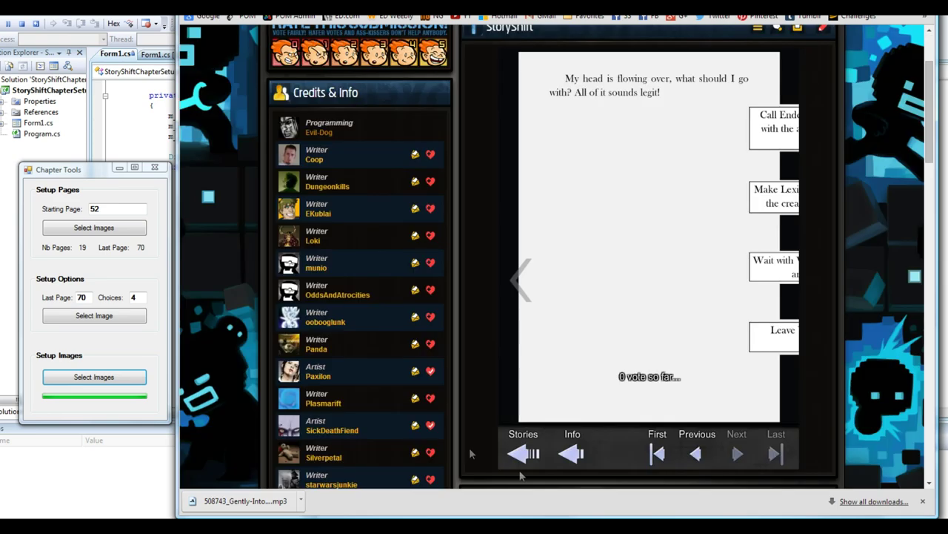
click(569, 450)
click(767, 453)
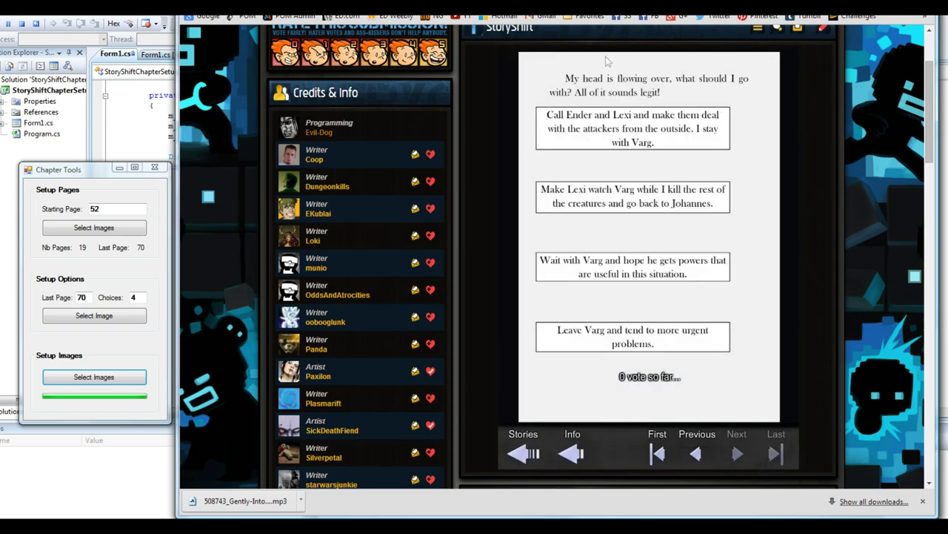
Step: Recheck the repositioned choices by paging back through the Emerald reader, then return to admin
key(ctrl+shift+Tab)
click(418, 375)
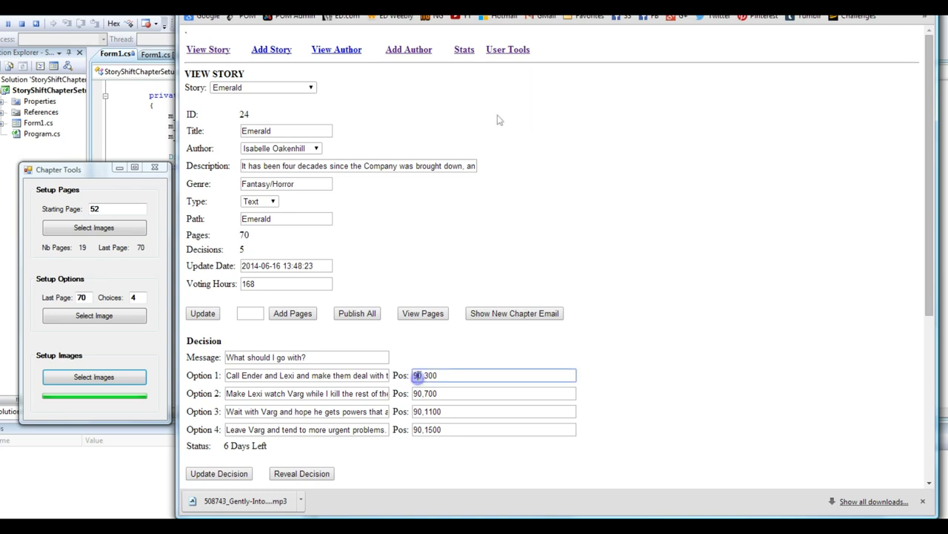
key(ctrl+Tab)
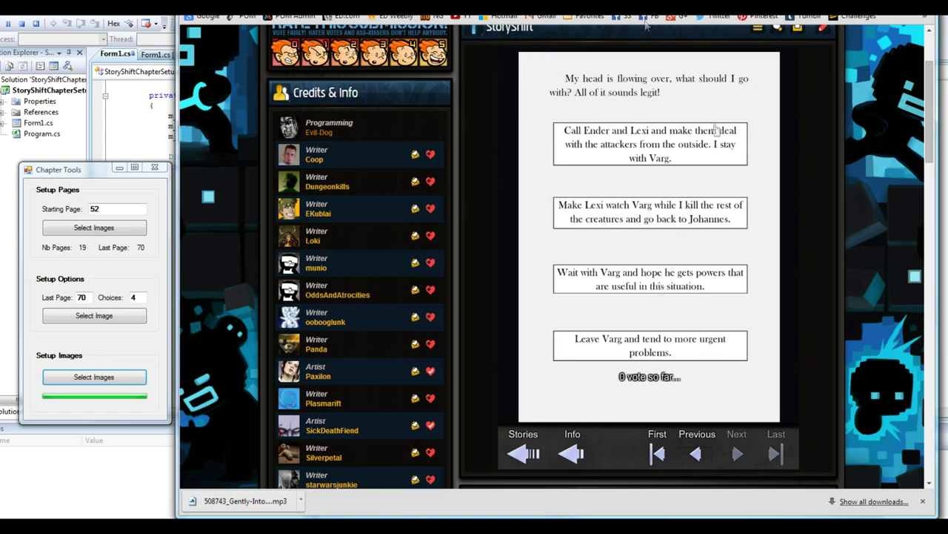
click(709, 451)
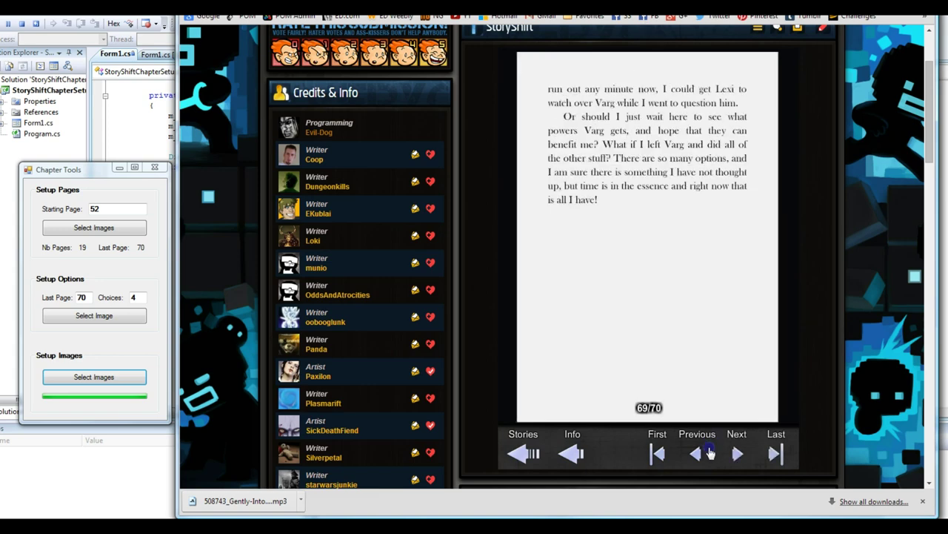
click(709, 451)
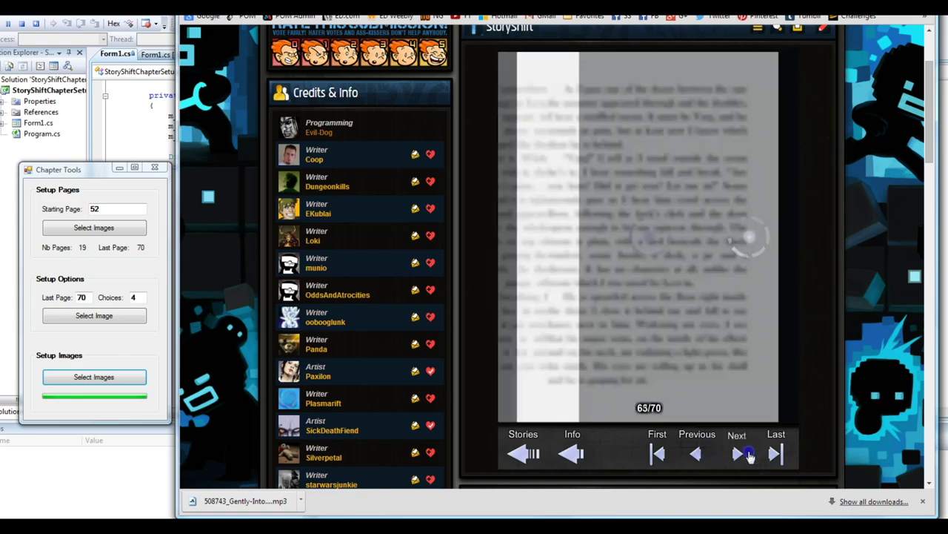
key(ctrl+Tab)
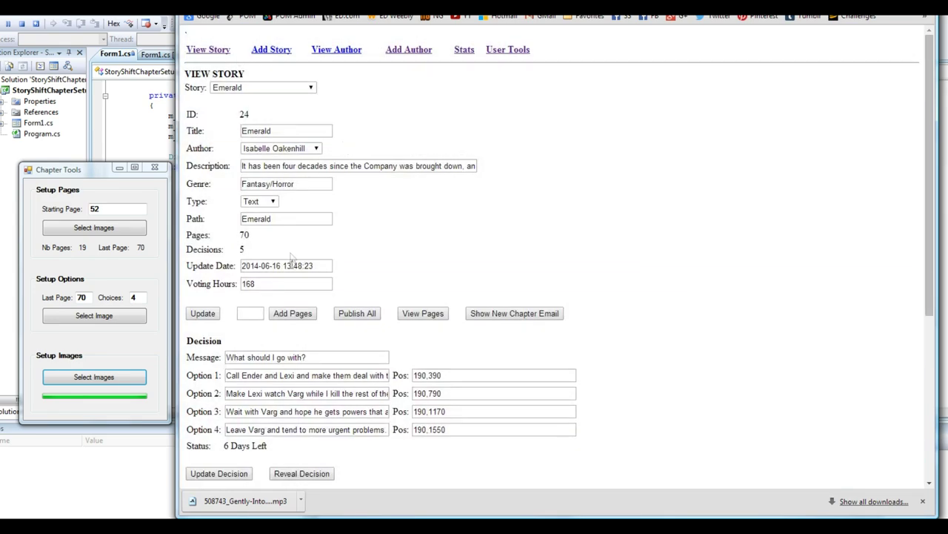
scroll(245, 92, down, 2)
scroll(415, 297, up, 2)
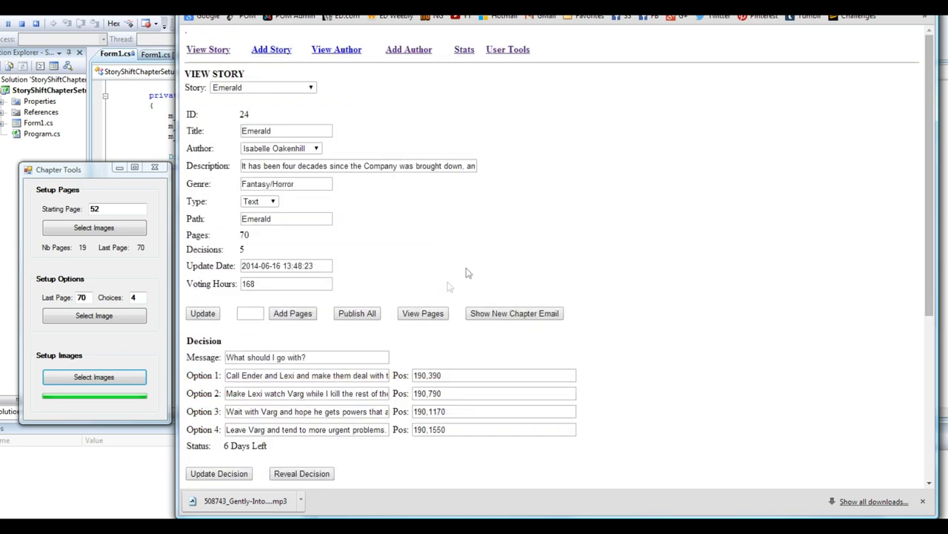